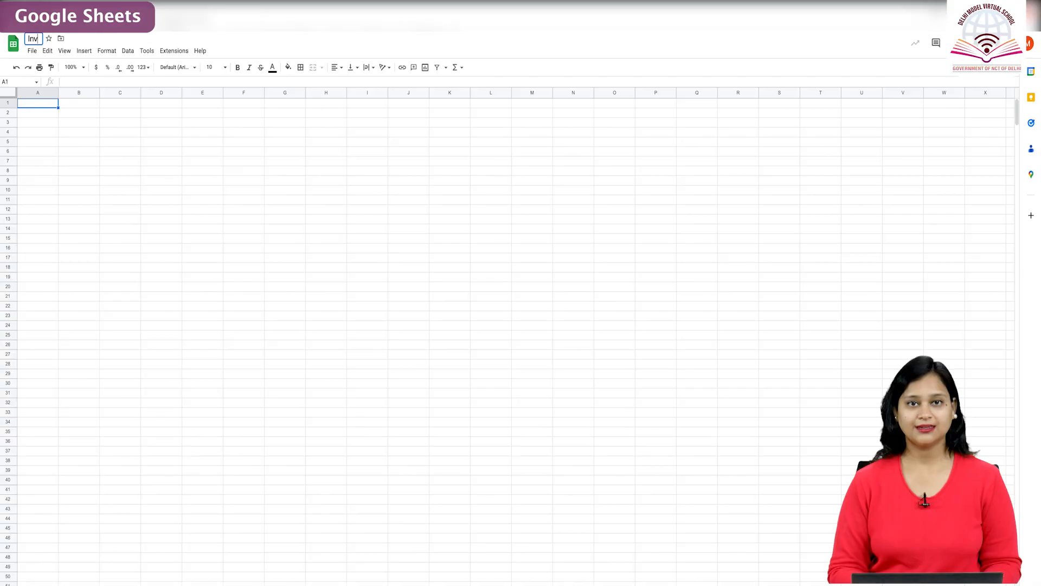
# Rename the spreadsheet as Invoice_Buyit.
pyautogui.write('voice_Buyit')
pyautogui.click(51, 112)
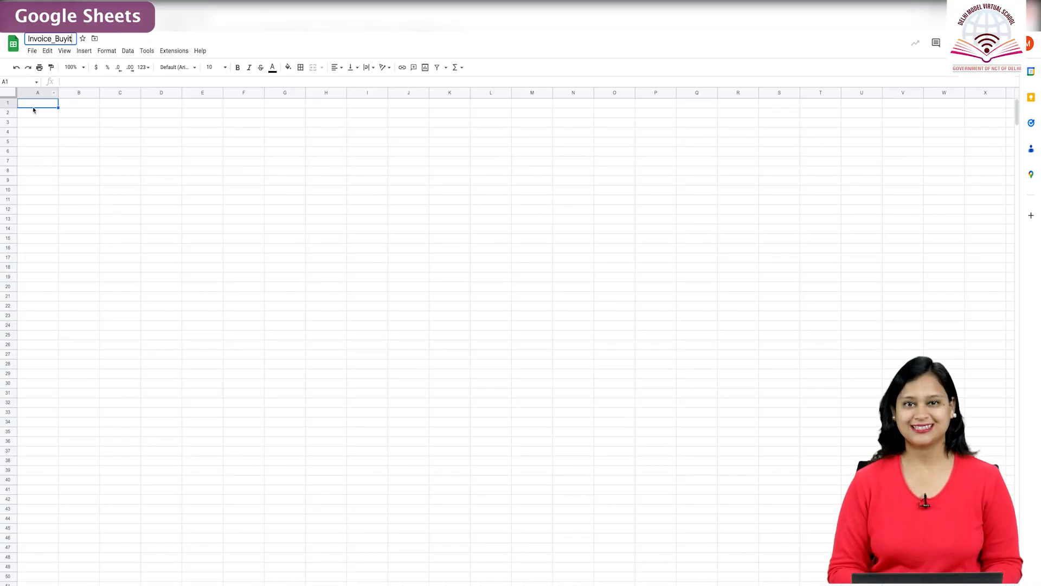
# Merge cells A2:F2 and enter the title INVOICE in the merged cell.
pyautogui.moveTo(135, 205); pyautogui.dragTo(561, 205)
pyautogui.click(705, 111)
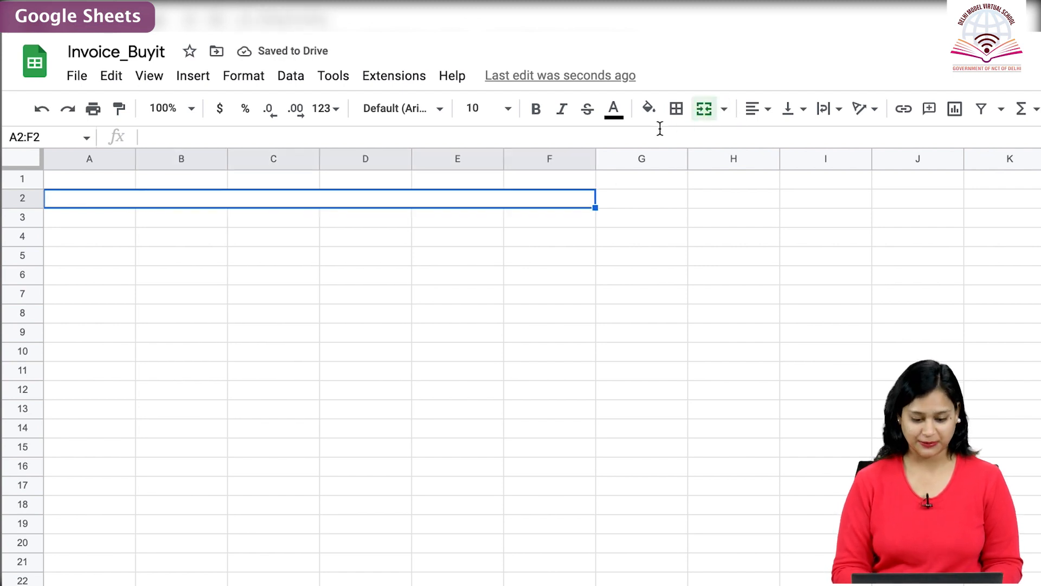
pyautogui.write('INVO')
pyautogui.write('ICE')
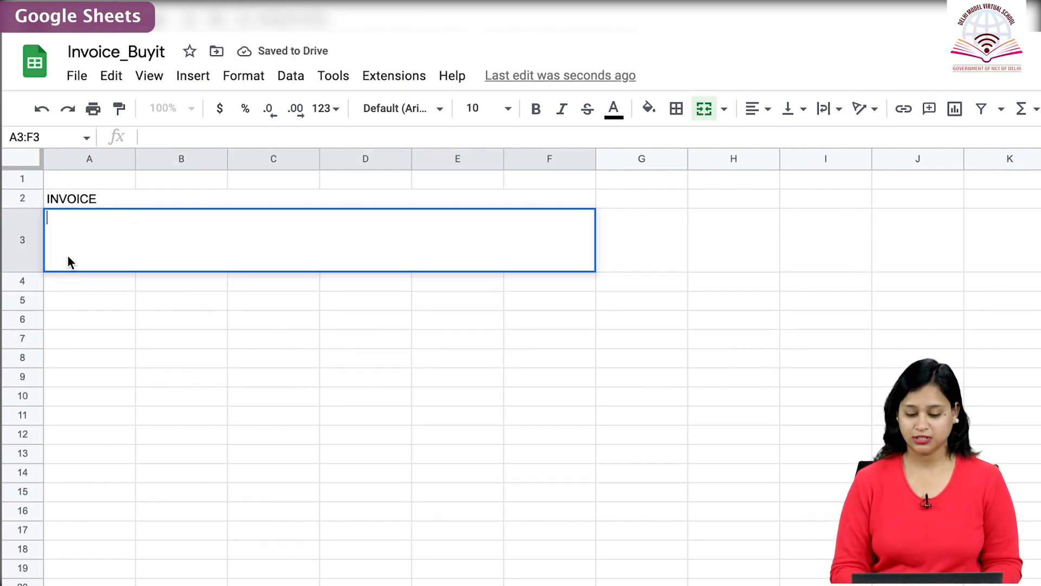
# Enter BuyIt Shopping Store in the merged A3:F3 cell, with the store's address on a new line below it.
pyautogui.write('BuyIt Shopping St')
pyautogui.write('ore')
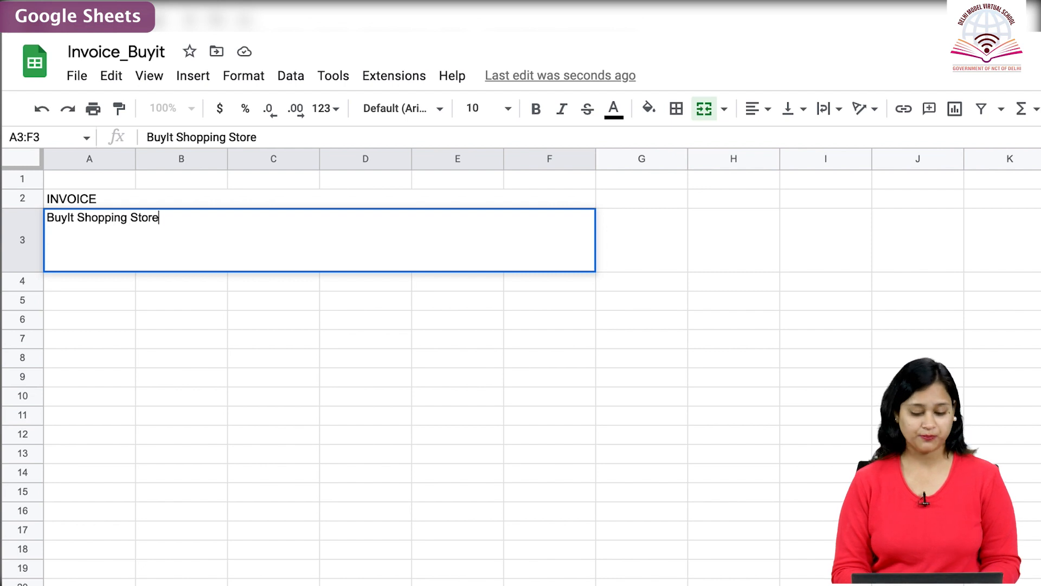
pyautogui.hotkey('alt', 'Return')
pyautogui.write('Shree Nagar Coloy')
pyautogui.press('BackSpace')
pyautogui.write('ny, New Delhi')
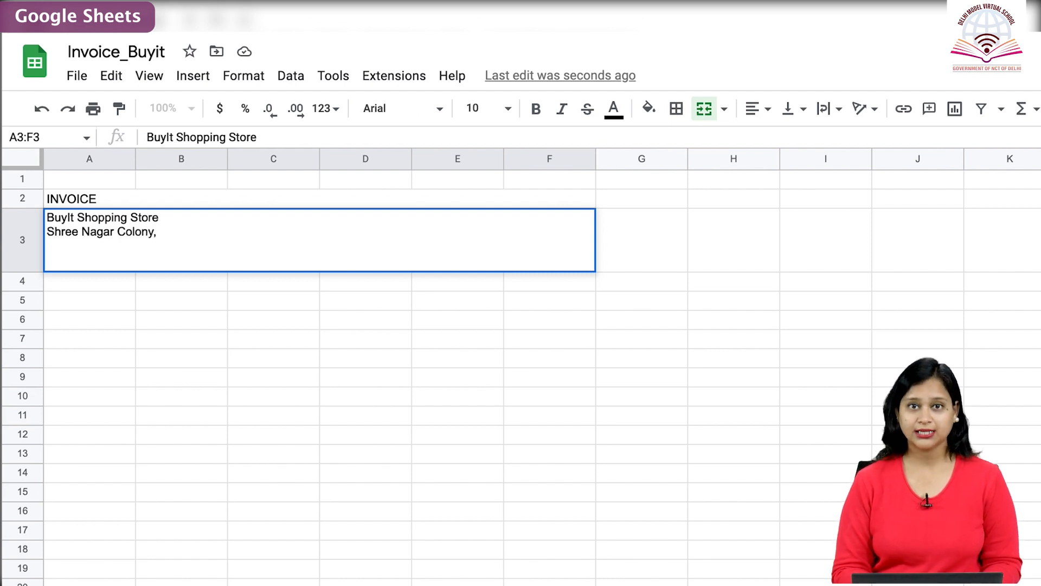
# Make the BuyIt Shopping Store line in row 3 bold and increase its font size.
pyautogui.moveTo(174, 222); pyautogui.dragTo(47, 218)
pyautogui.click(536, 109)
pyautogui.click(508, 109)
pyautogui.click(474, 374)
# Center the contents of rows 2 and 3 horizontally and add the store's GSTIN in bold below the address.
pyautogui.moveTo(320, 199); pyautogui.dragTo(318, 241)
pyautogui.click(757, 108)
pyautogui.click(777, 140)
pyautogui.doubleClick(320, 257)
pyautogui.write('GSTIN 3788432xxxx788')
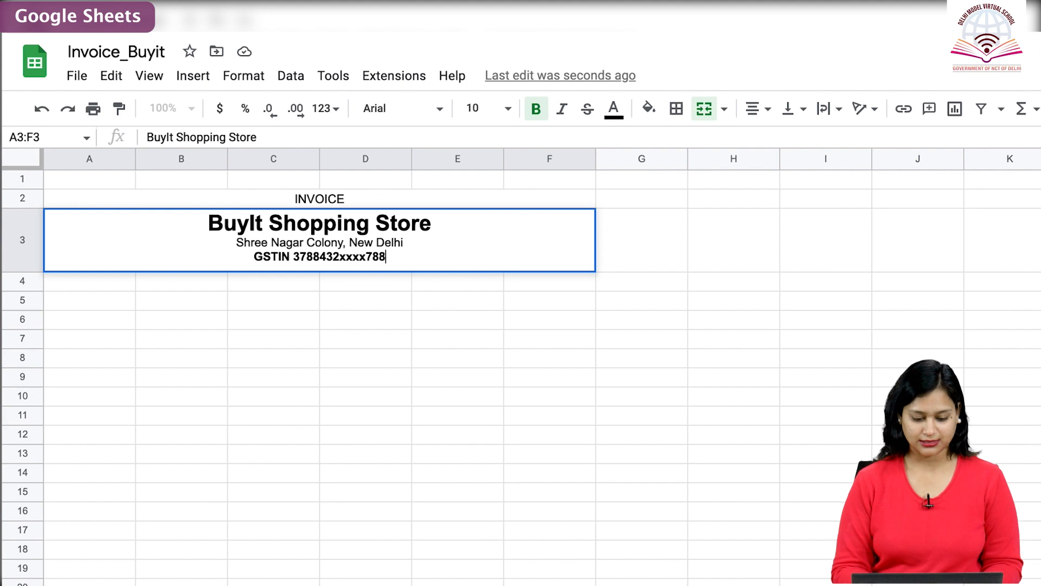
# Widen column A to about twice its width and make columns B to D narrower.
pyautogui.moveTo(135, 159); pyautogui.dragTo(225, 165)
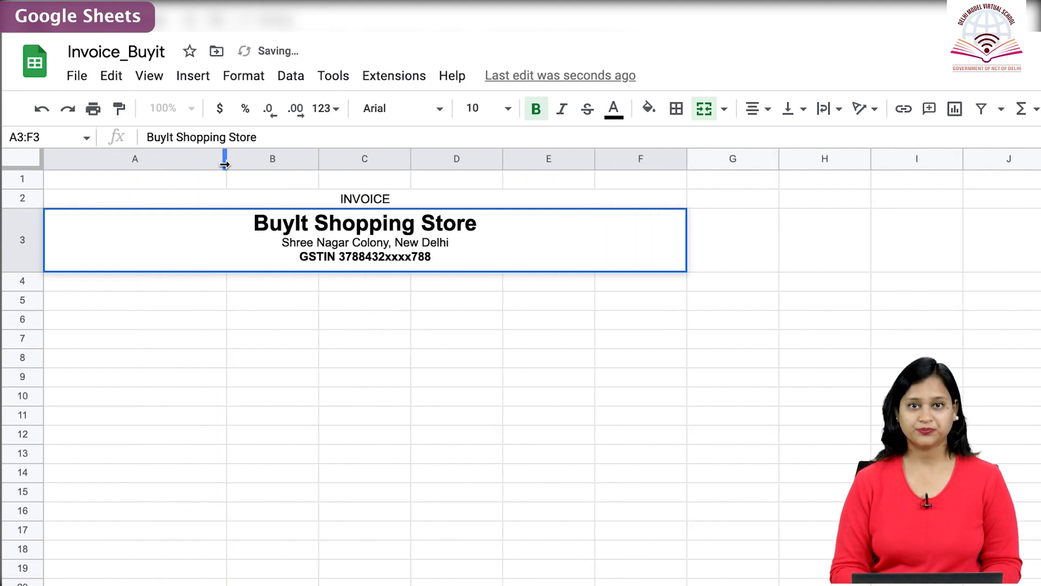
pyautogui.moveTo(290, 162); pyautogui.dragTo(472, 163)
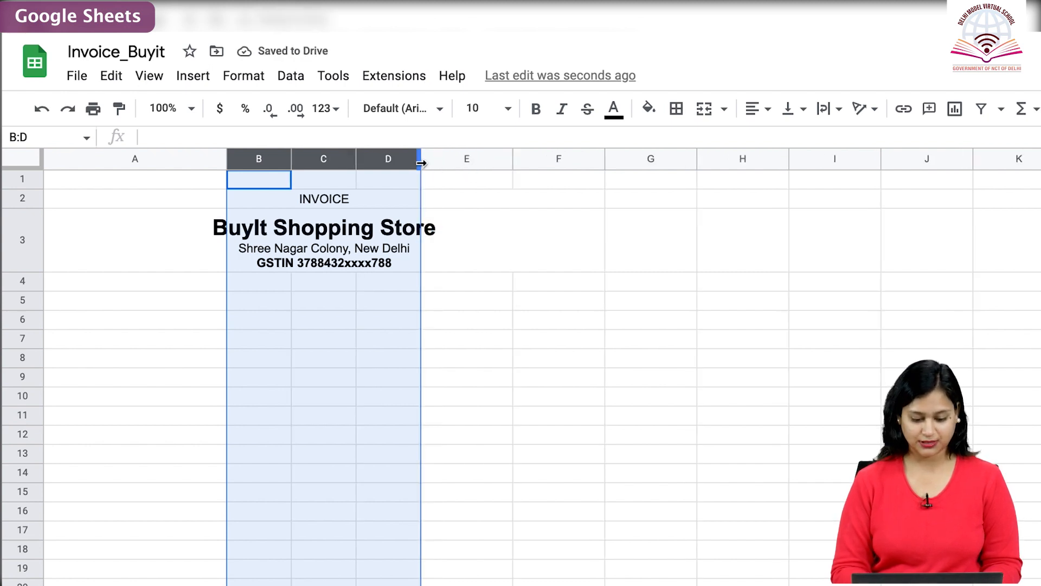
pyautogui.click(471, 239)
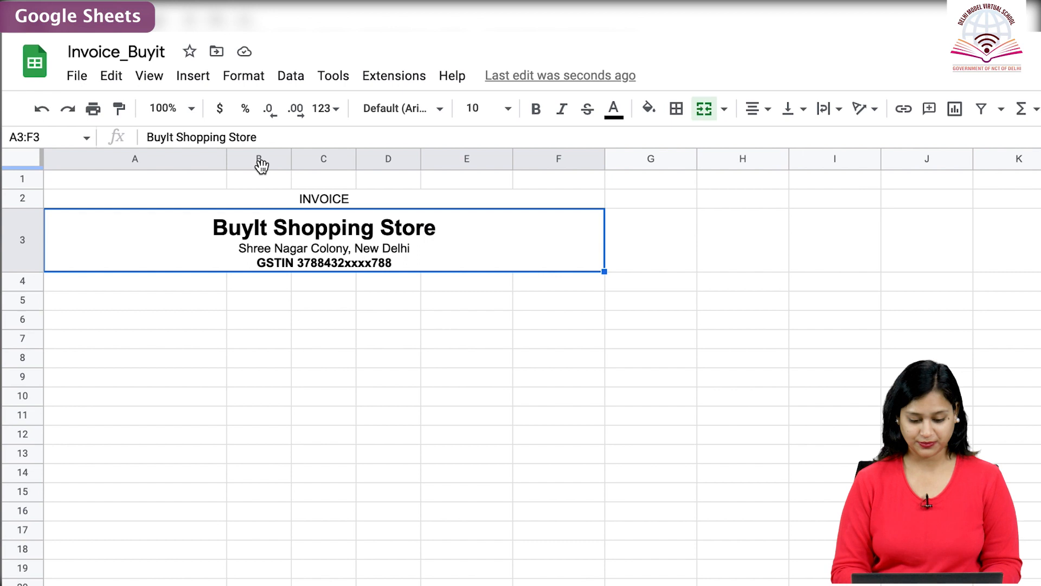
# Merge cells A4:A5 and increase the height of rows 4 and 5.
pyautogui.click(110, 319)
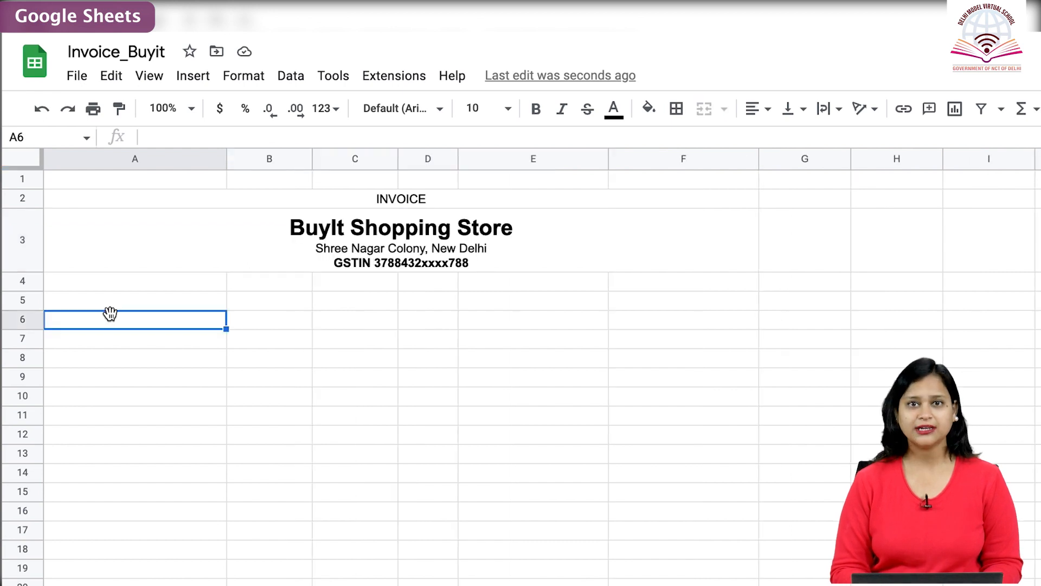
pyautogui.moveTo(110, 281); pyautogui.dragTo(110, 300)
pyautogui.click(704, 108)
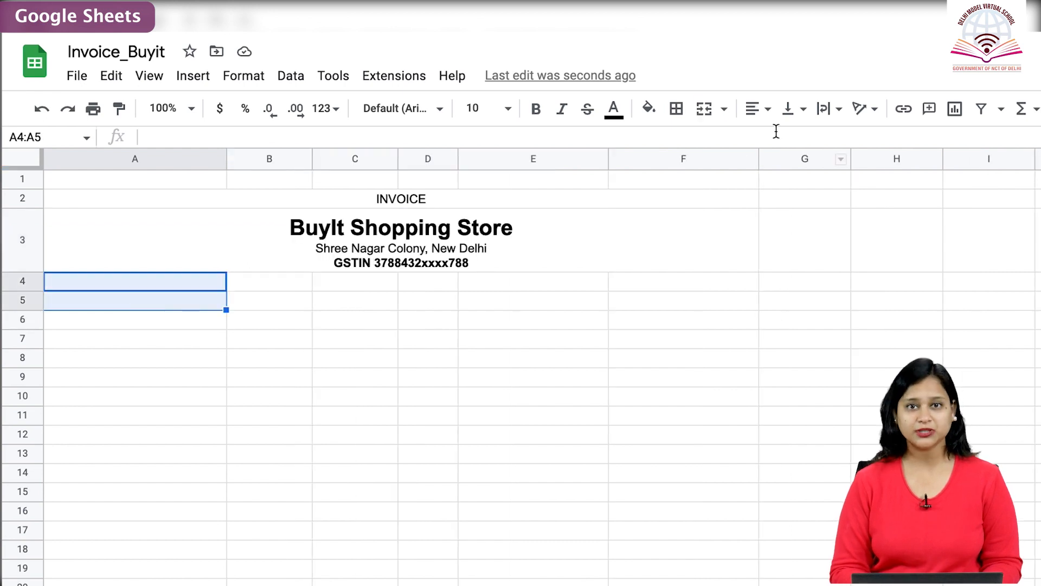
pyautogui.moveTo(14, 281); pyautogui.dragTo(22, 373)
# Enter Bill to, Gupta Departmentals in bold and the customer's GSTIN on separate lines in the merged A4:A5 cell, with blank lines between them.
pyautogui.click(116, 365)
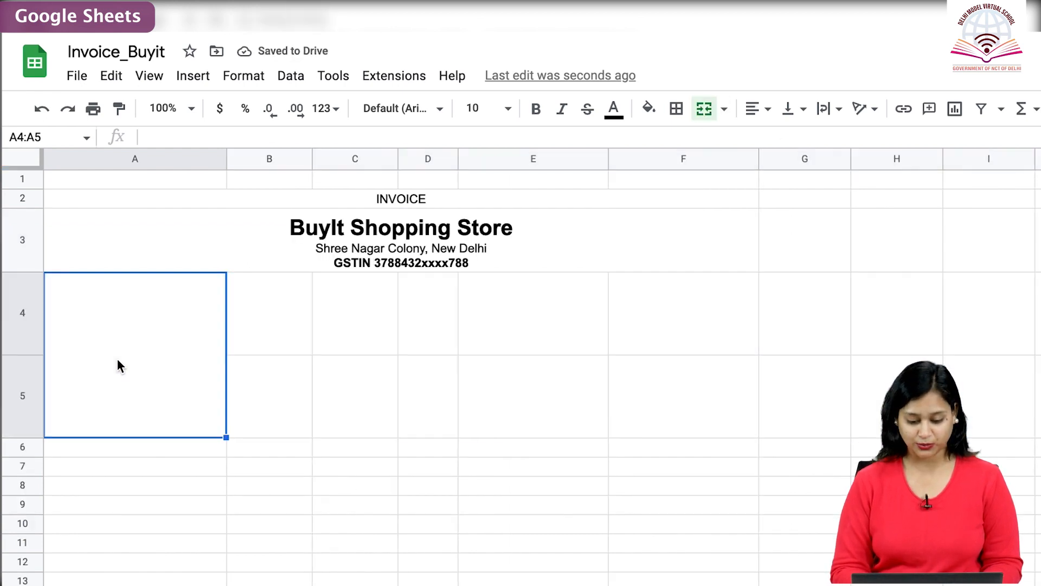
pyautogui.write('Bill to')
pyautogui.hotkey('alt', 'Return')
pyautogui.hotkey('alt', 'Return')
pyautogui.write('Gupta Departmentals')
pyautogui.hotkey('shift', 'Home')
pyautogui.hotkey('ctrl', 'b')
pyautogui.press('End')
pyautogui.hotkey('alt', 'Return')
pyautogui.hotkey('alt', 'Return')
pyautogui.write('GSTIN 85')
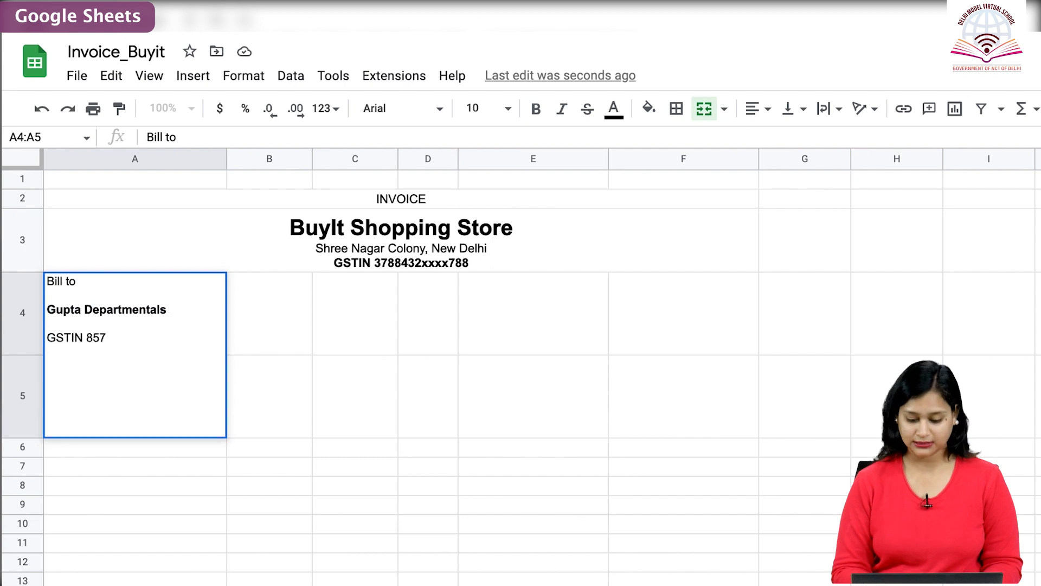
# Enter Place of Supply with Gupta Departmentals, New Delhi in the merged block beside the billing details, and Invoice No. in E4.
pyautogui.write('745899xxx')
pyautogui.write('Place of Supply')
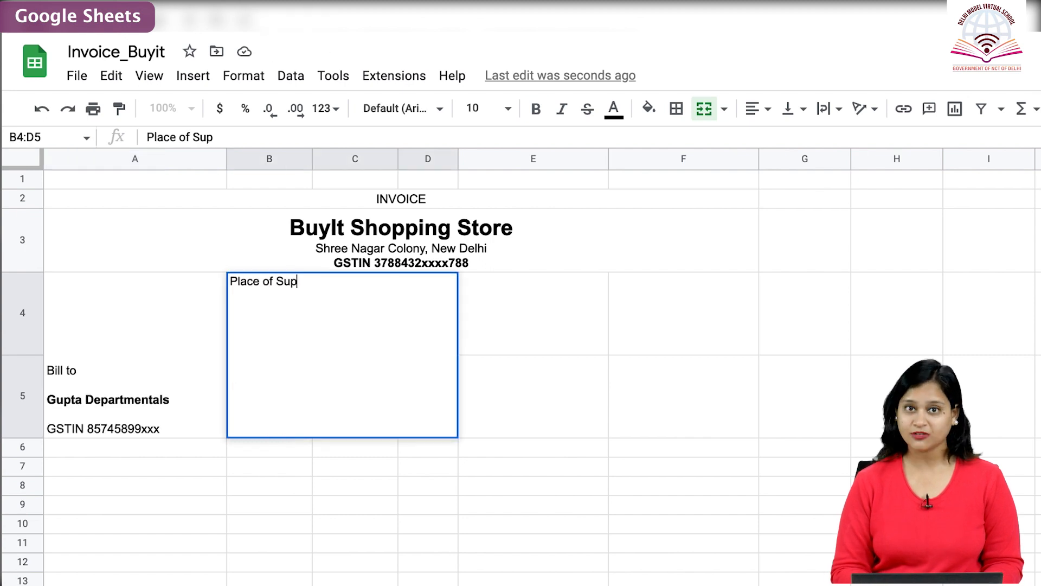
pyautogui.hotkey('alt', 'Return')
pyautogui.hotkey('alt', 'Return')
pyautogui.write('Gupta Departmentals')
pyautogui.hotkey('alt', 'Return')
pyautogui.write('New')
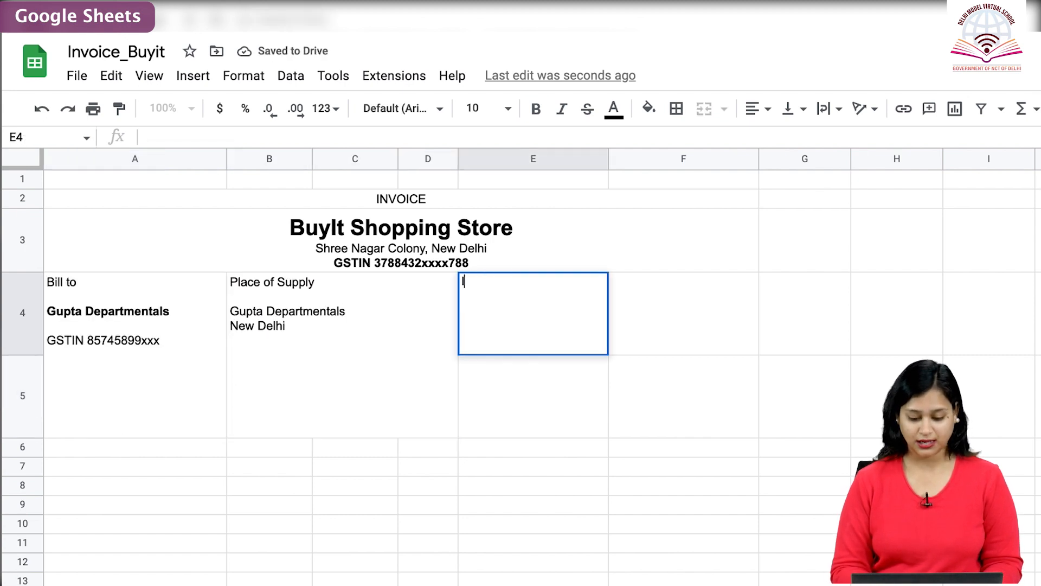
pyautogui.write('Invoice No.')
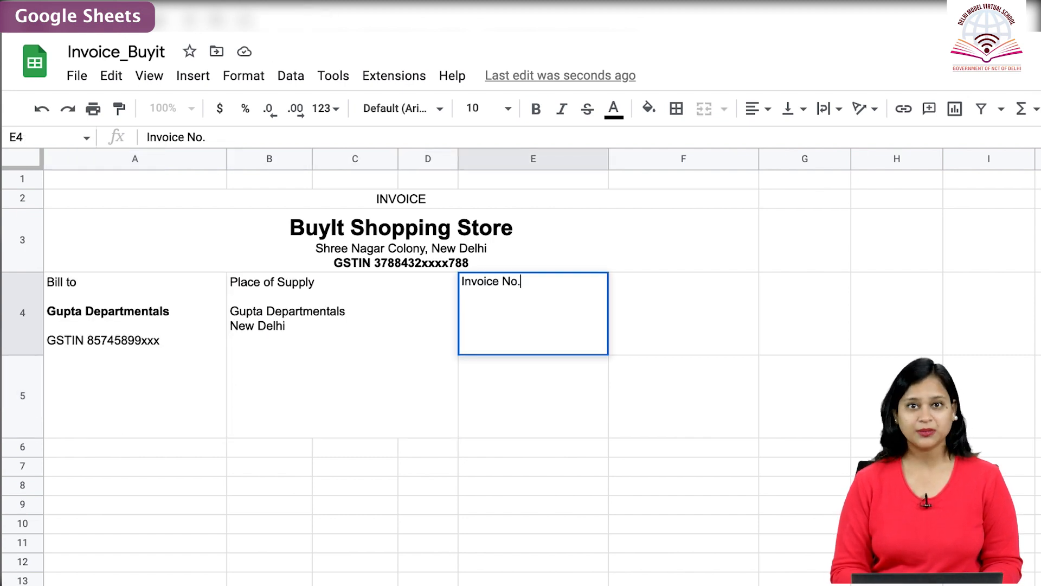
# Enter the invoice number in E5, the heading Dated in F4 and the date 20 July 2022 in F5.
pyautogui.click(500, 395)
pyautogui.write('1234')
pyautogui.click(669, 323)
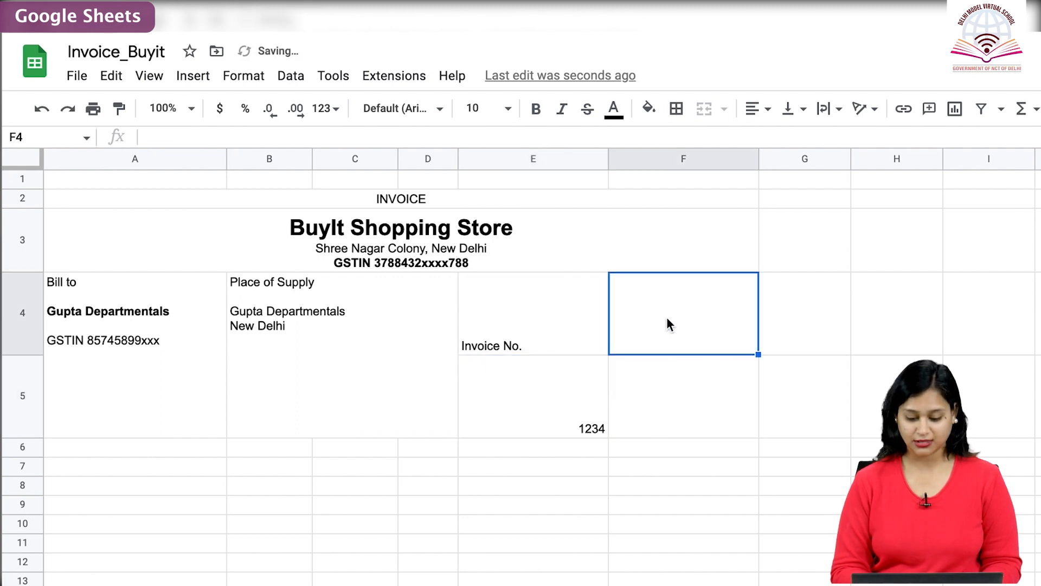
pyautogui.write('Dated')
pyautogui.click(658, 392)
pyautogui.write('20 July 2022')
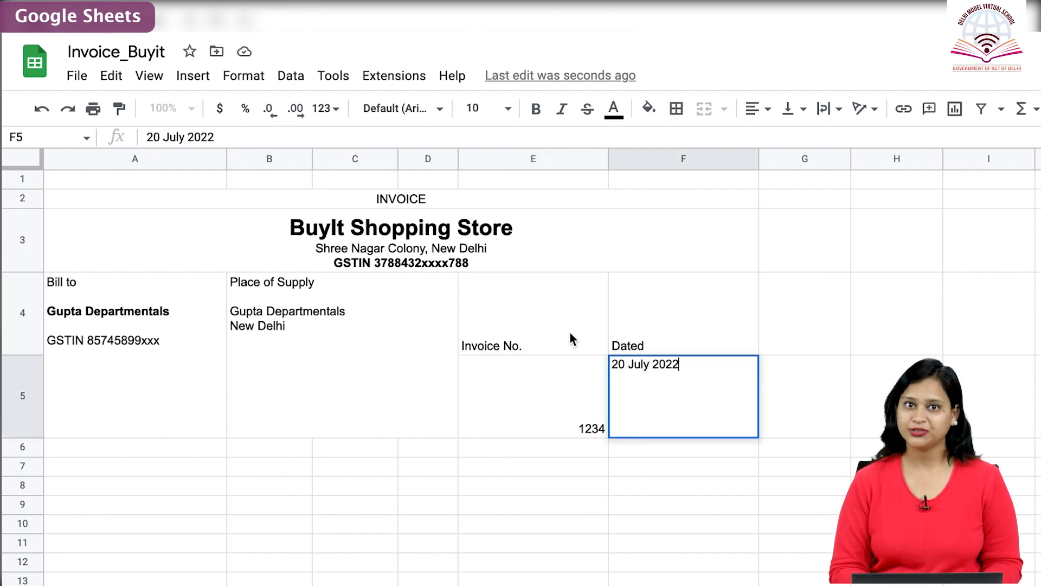
# Center the invoice number and date cells E4:F5 horizontally and vertically.
pyautogui.moveTo(533, 315); pyautogui.dragTo(695, 396)
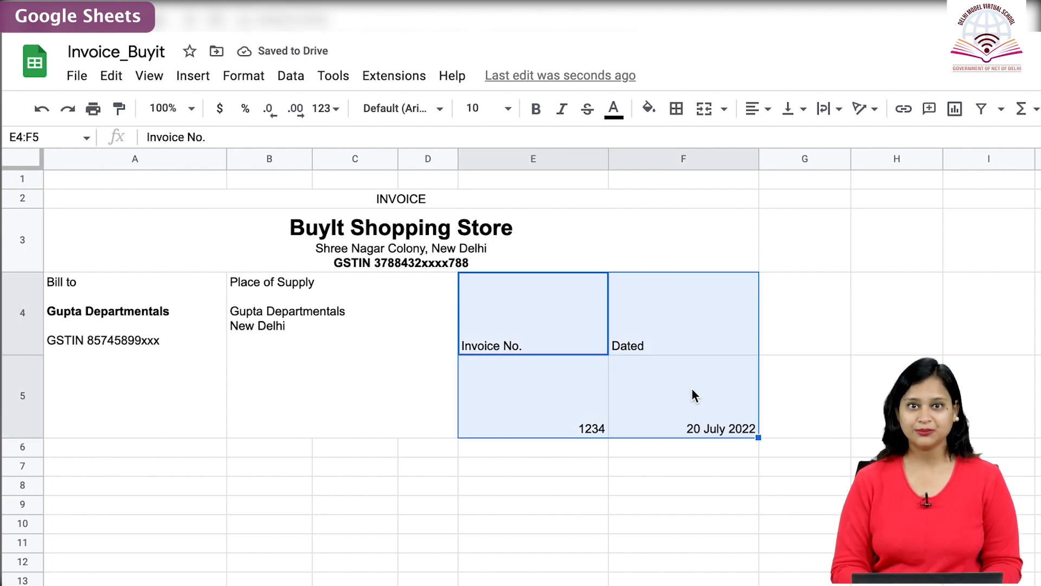
pyautogui.click(765, 108)
pyautogui.click(778, 140)
pyautogui.click(796, 113)
pyautogui.click(813, 140)
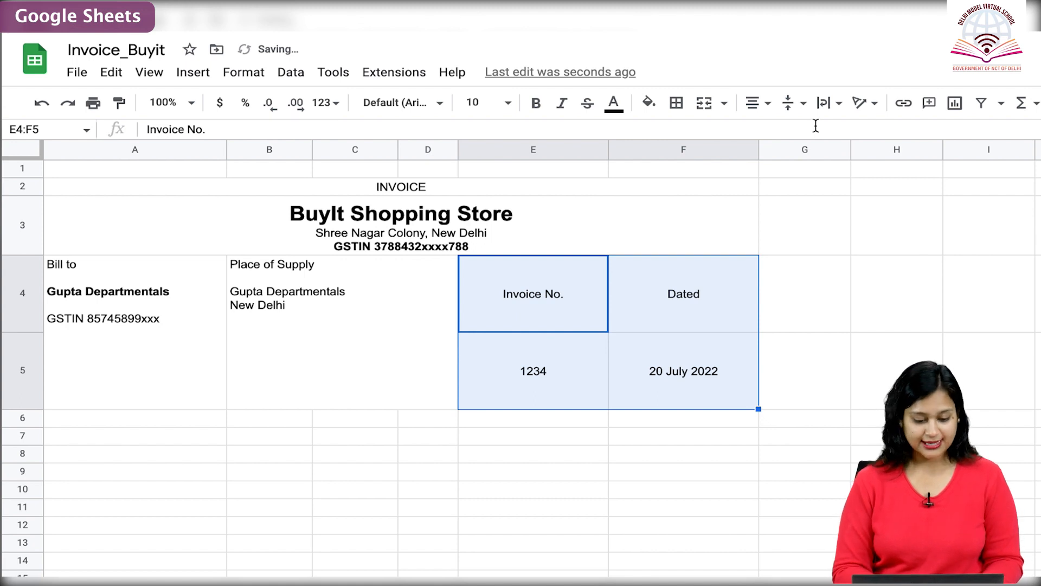
# Fill row 6 with the bold column headings Description of Goods, HSN Code, Qty, Units, Rate and Amount.
pyautogui.click(108, 418)
pyautogui.write('Description of Goods')
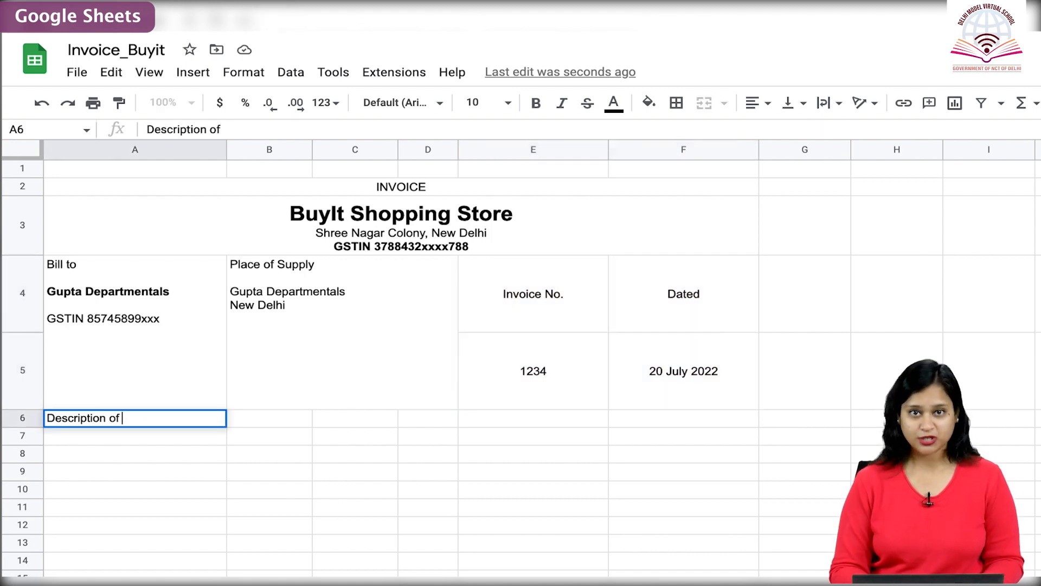
pyautogui.press('Tab')
pyautogui.write('HSN Code')
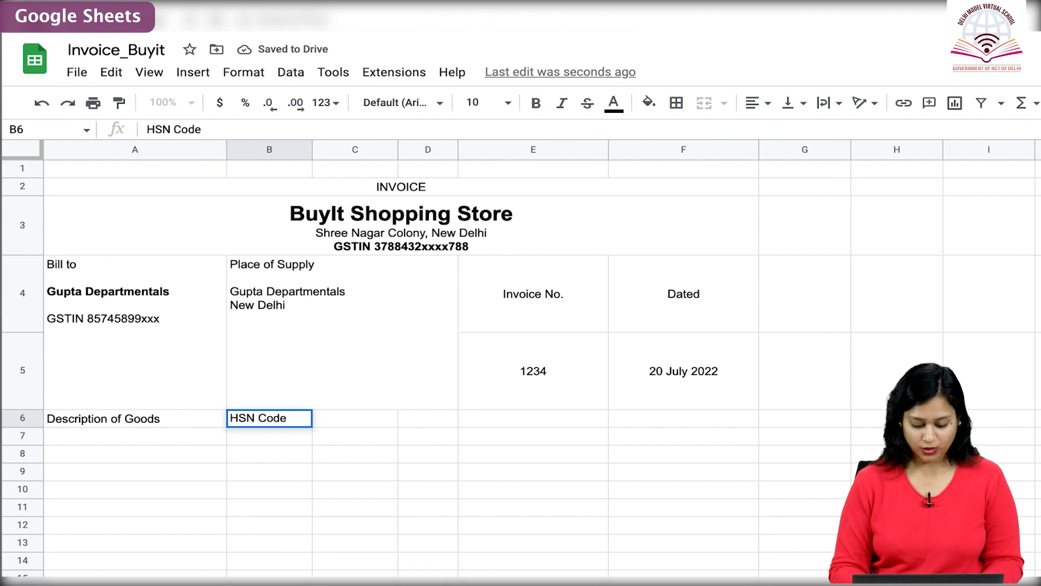
pyautogui.press('Tab')
pyautogui.write('Qty')
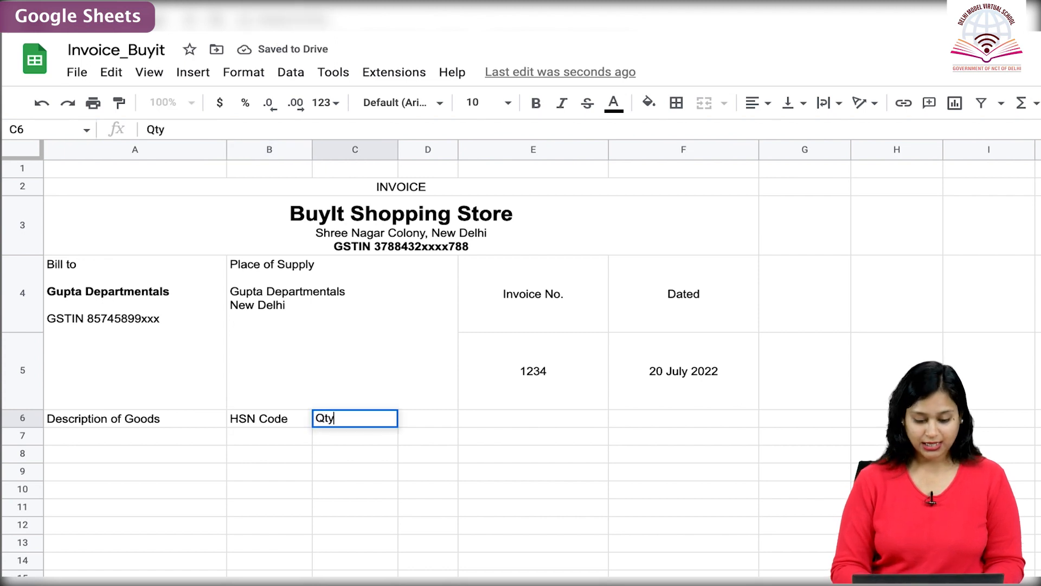
pyautogui.press('Tab')
pyautogui.write('Units')
pyautogui.press('Tab')
pyautogui.write('Rate')
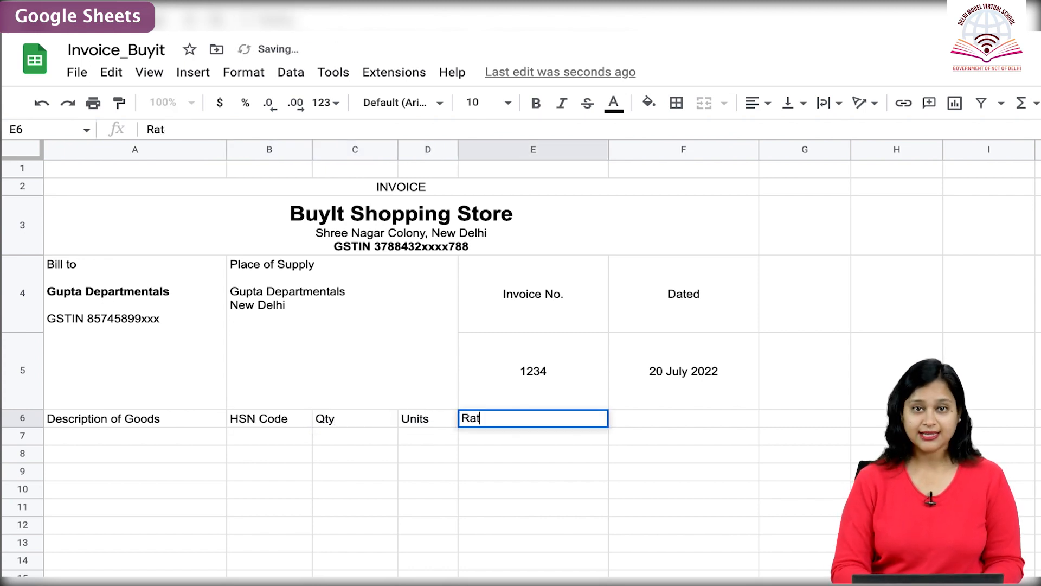
pyautogui.press('Tab')
pyautogui.write('Amount')
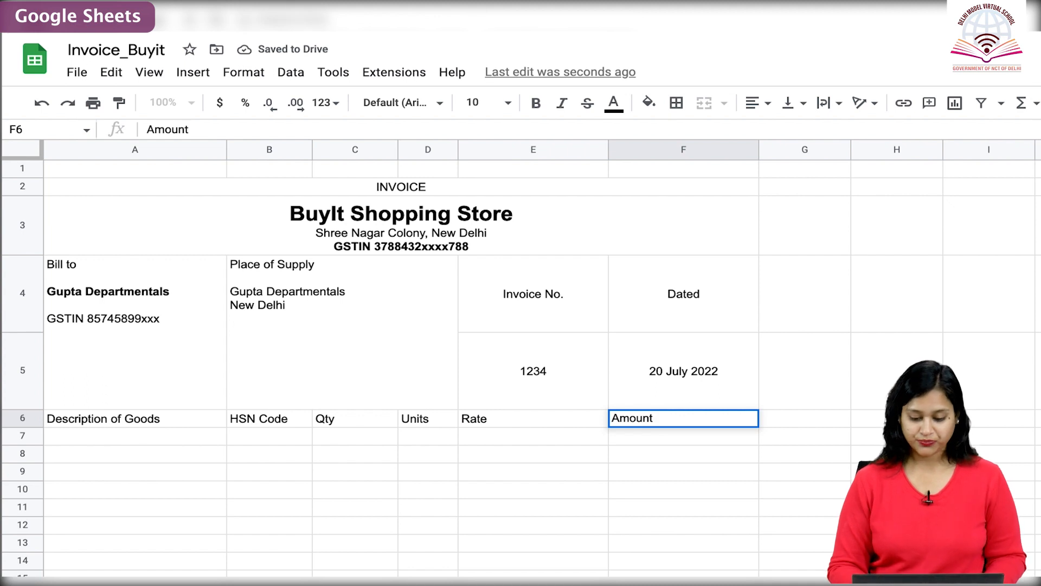
pyautogui.click(33, 417)
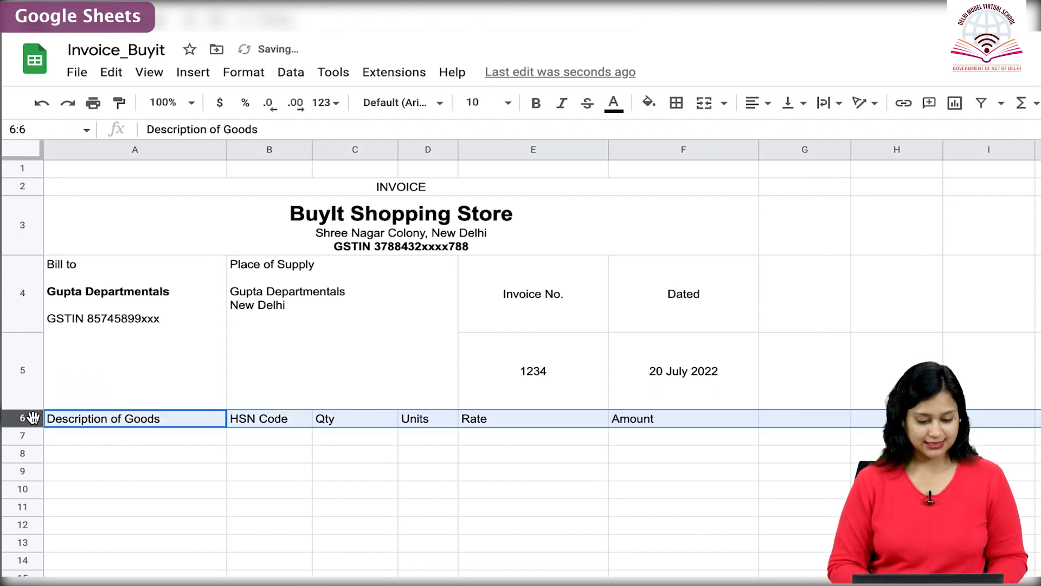
pyautogui.hotkey('ctrl', 'b')
# Enter Wheat Flour in row 8 with HSN code 861, quantity 25, units pkts and rate 250.
pyautogui.click(135, 454)
pyautogui.write('Wheat Flour')
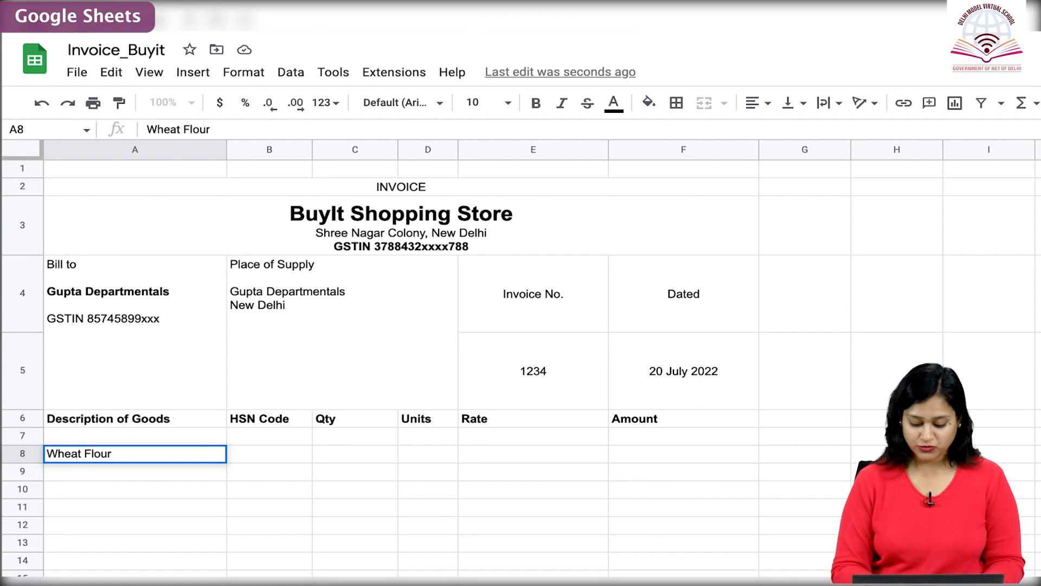
pyautogui.press('Tab')
pyautogui.write('861')
pyautogui.press('Tab')
pyautogui.write('25')
pyautogui.press('Tab')
# Add Coffee (456, 150 pouch, 10), Shampoo (457, 30 bottles, 85), Ghee (987, 40 pkts, 550), Milk Bikis (789, 250 pkts, 10) and Haldirams (459, 150 pkts, 90).
pyautogui.write('56\t150\tpouch\t10 Shampoo\t457')
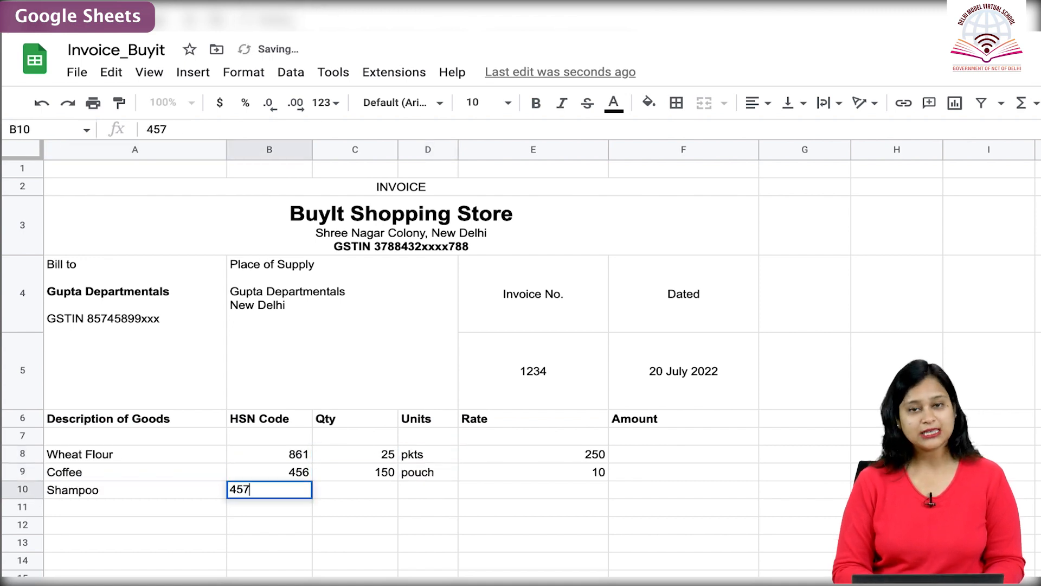
pyautogui.write('\t30\tbottles\t85 Ghee\t987\t40\tpkts\t550 Milk Bikis\t789\t250\tpkts')
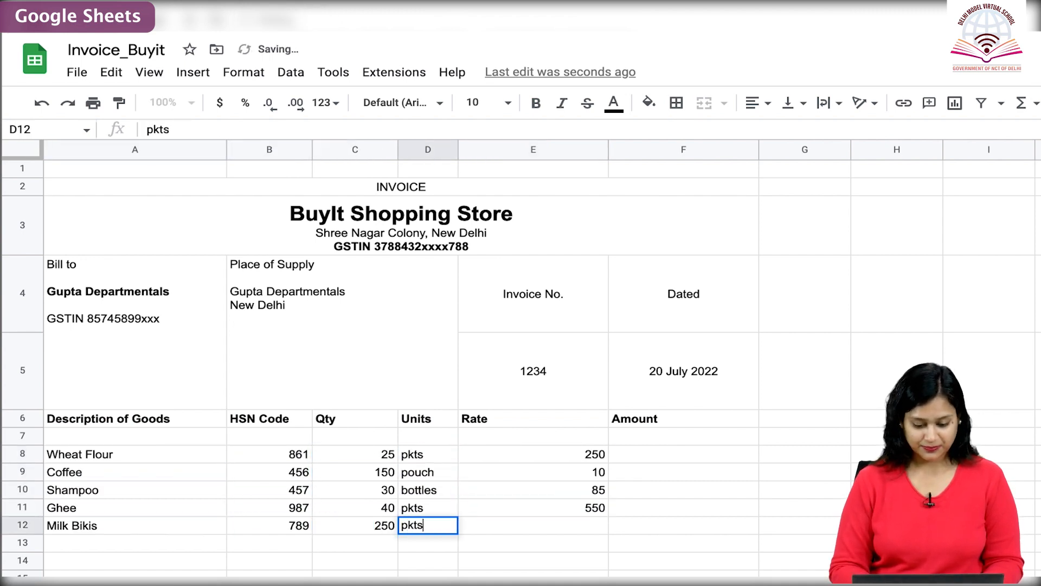
pyautogui.write('\t10 Haldirams\t459\t150\tpkts\t90')
# Calculate the Wheat Flour amount in F8 with =MULTIPLY(C8,E8) and accept the suggested autofill for F9:F13.
pyautogui.click(627, 457)
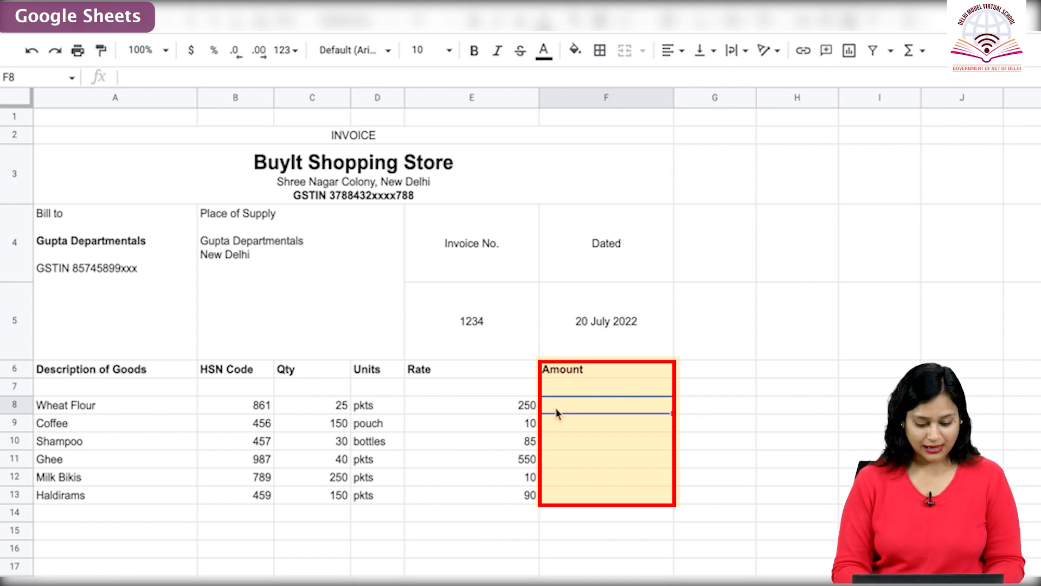
pyautogui.write('=')
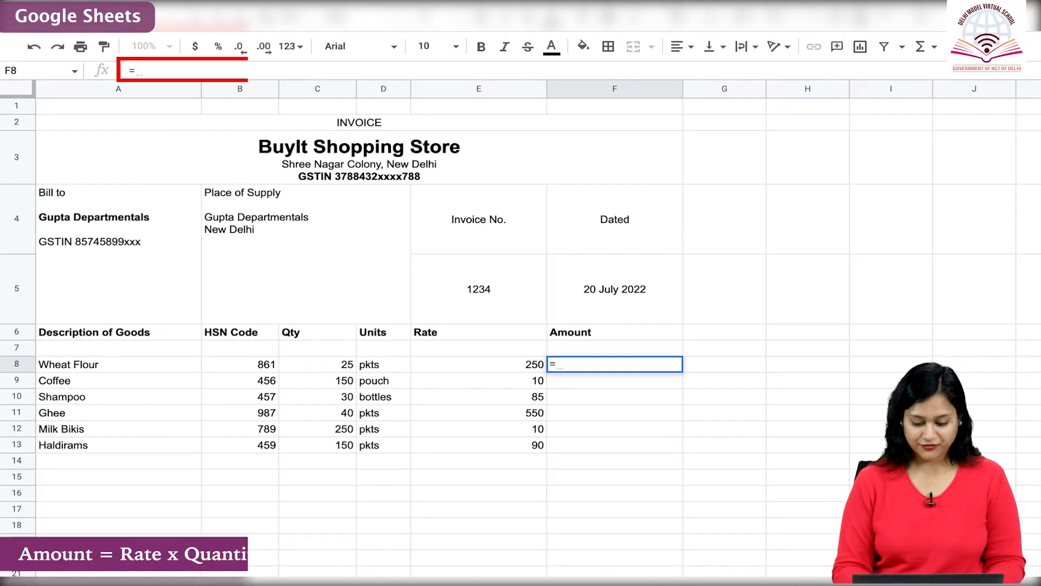
pyautogui.write('MULTIPL')
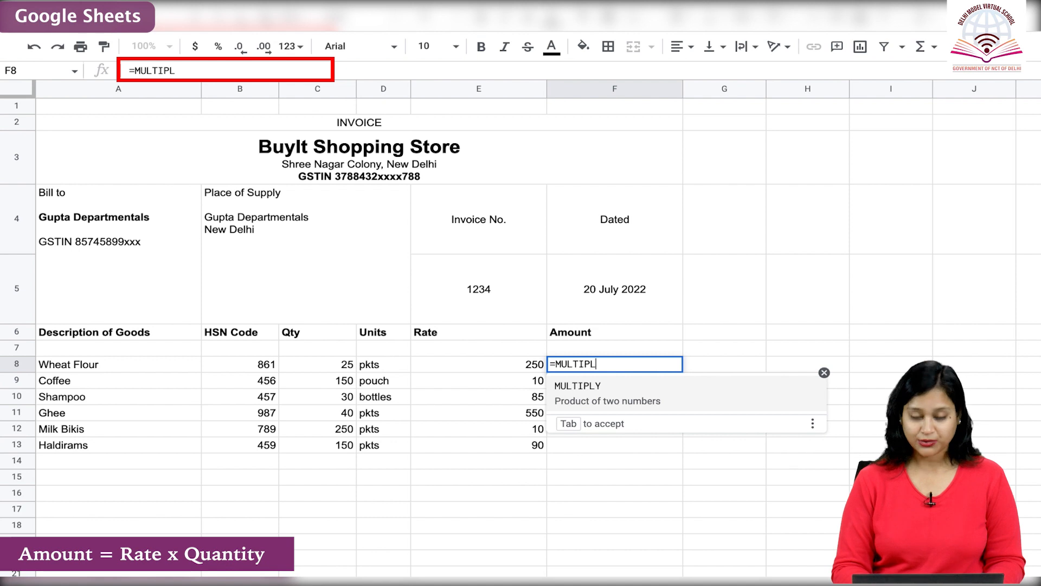
pyautogui.write('Y(')
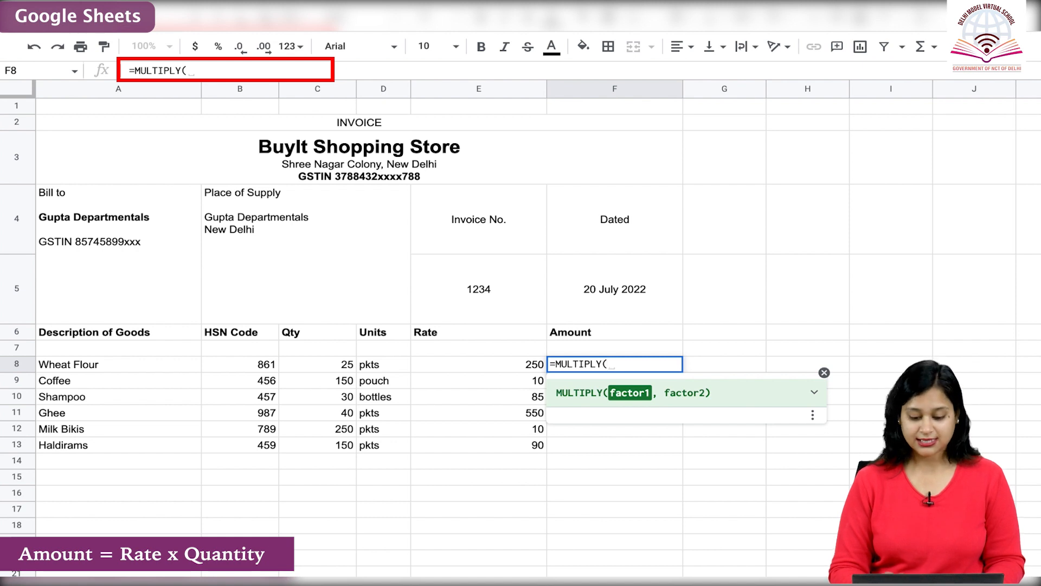
pyautogui.write('C8,')
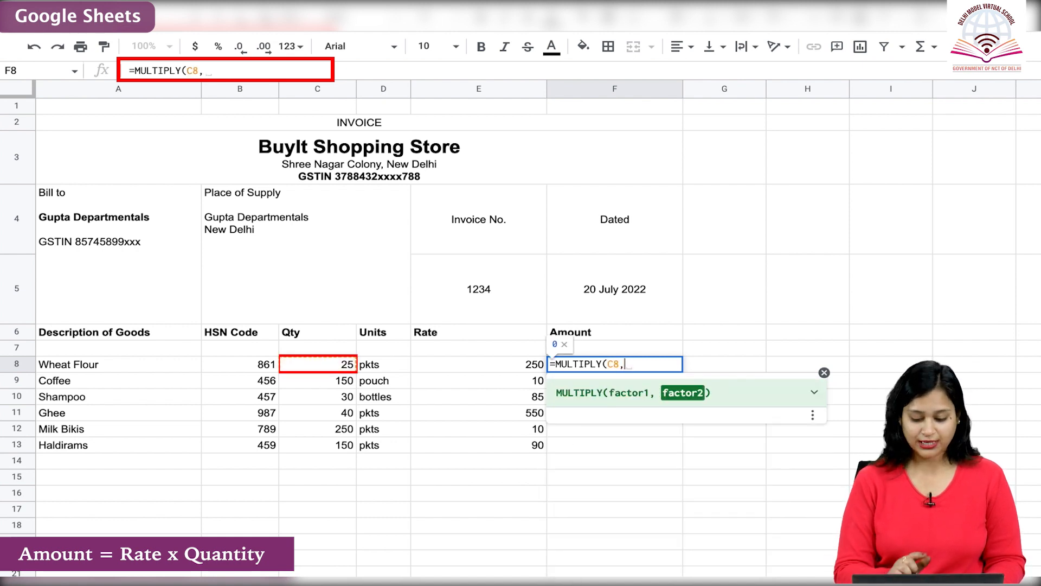
pyautogui.write('E8')
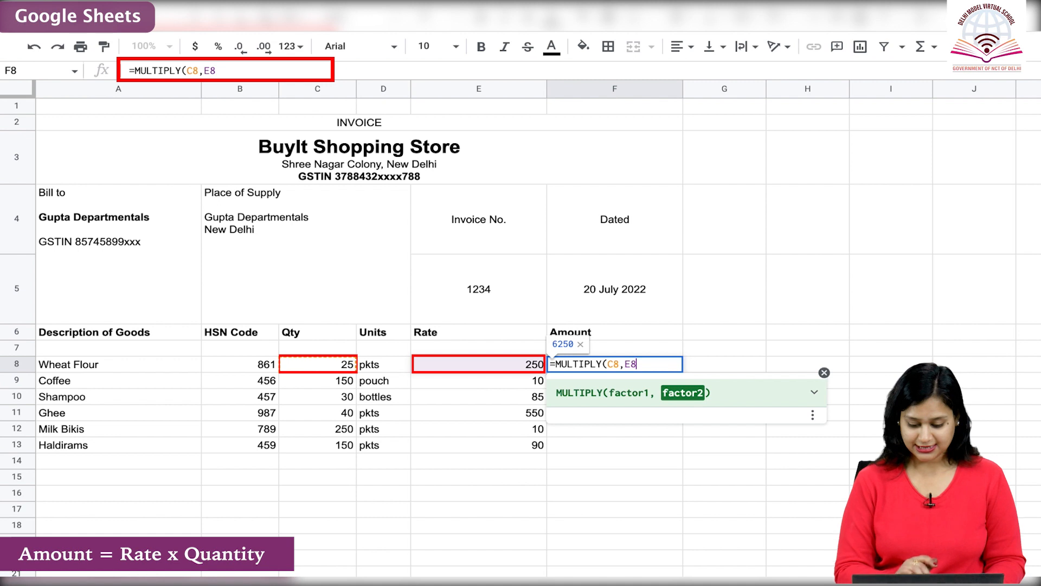
pyautogui.write(')')
pyautogui.press('Return')
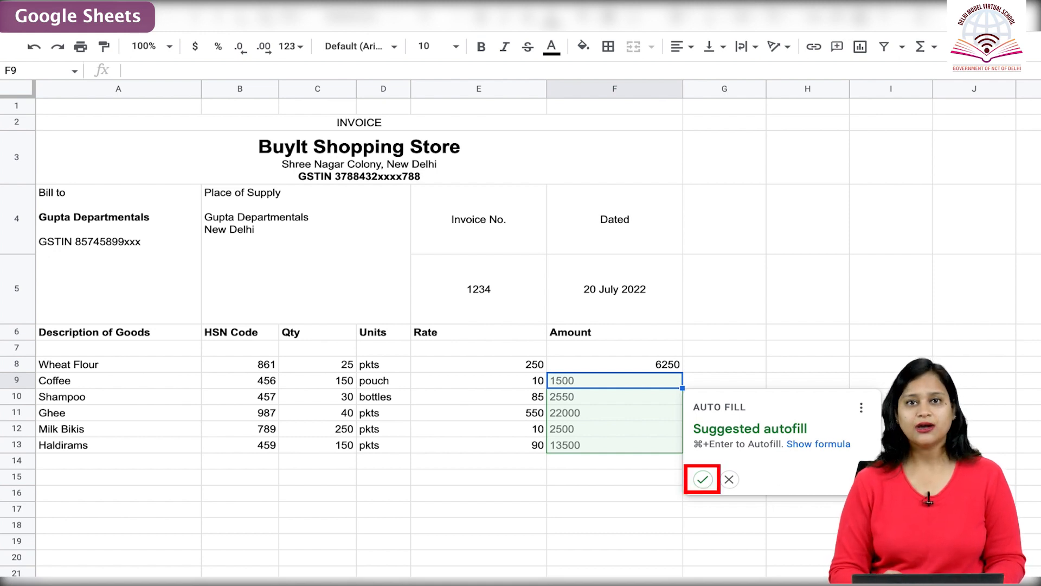
pyautogui.click(704, 479)
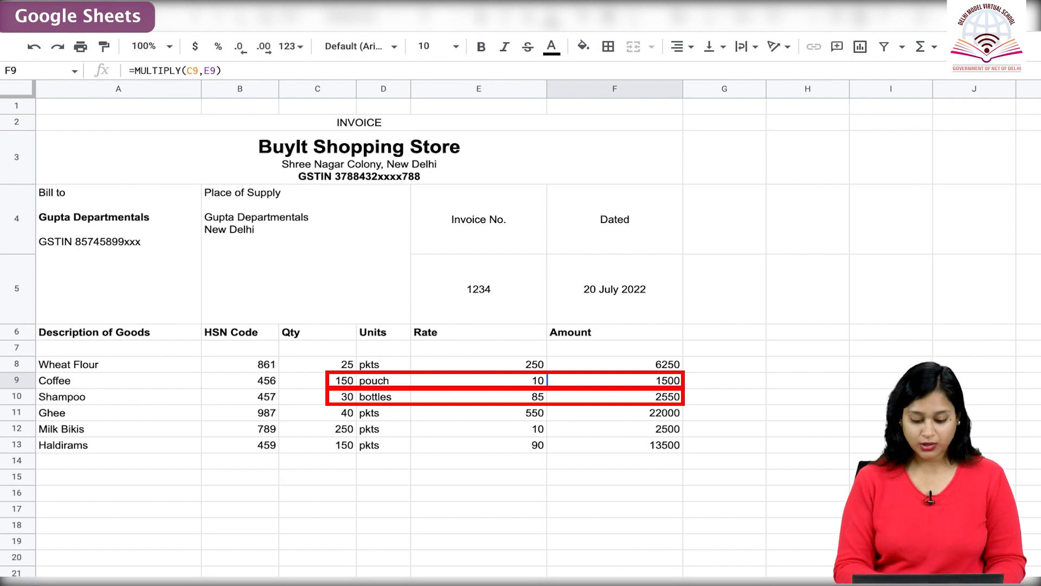
# Enter the bold label Total in cell A15 below the item list.
pyautogui.click(181, 474)
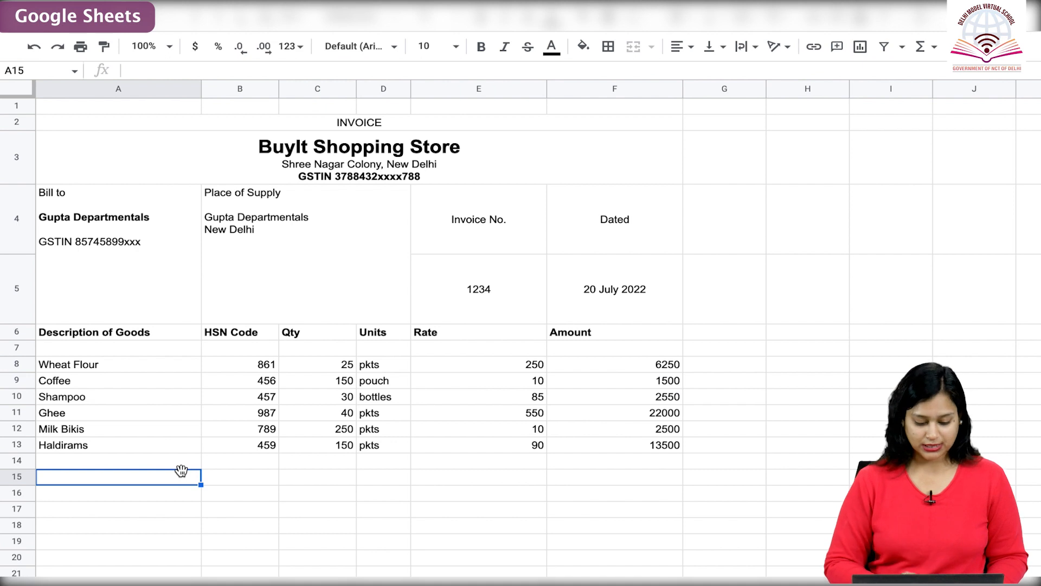
pyautogui.write('Total')
pyautogui.hotkey('ctrl', 'a')
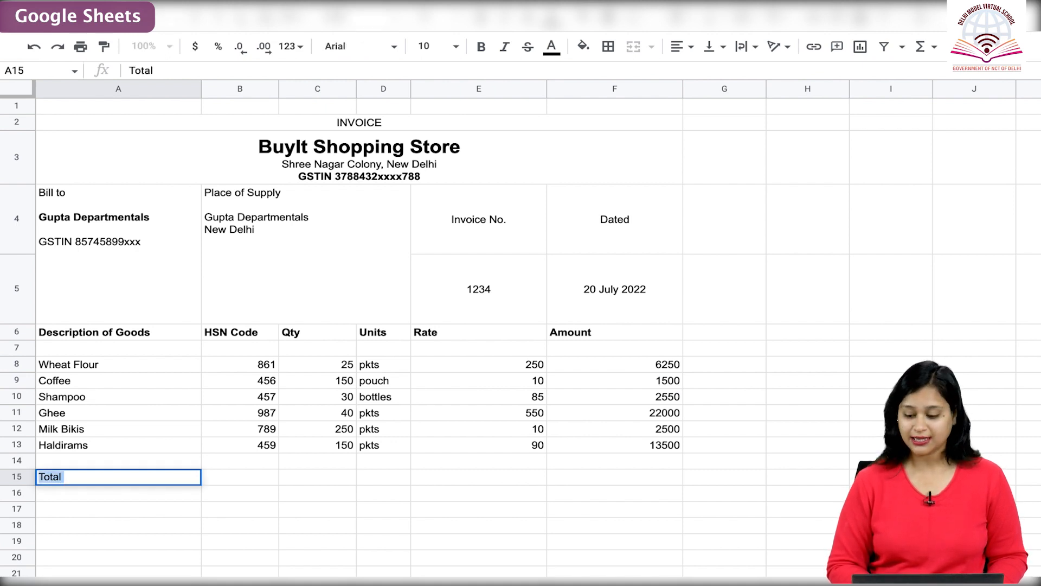
pyautogui.hotkey('ctrl', 'b')
# Calculate the total of the item amounts in F15 with =SUM(F8:F13).
pyautogui.click(614, 476)
pyautogui.write('=SUM')
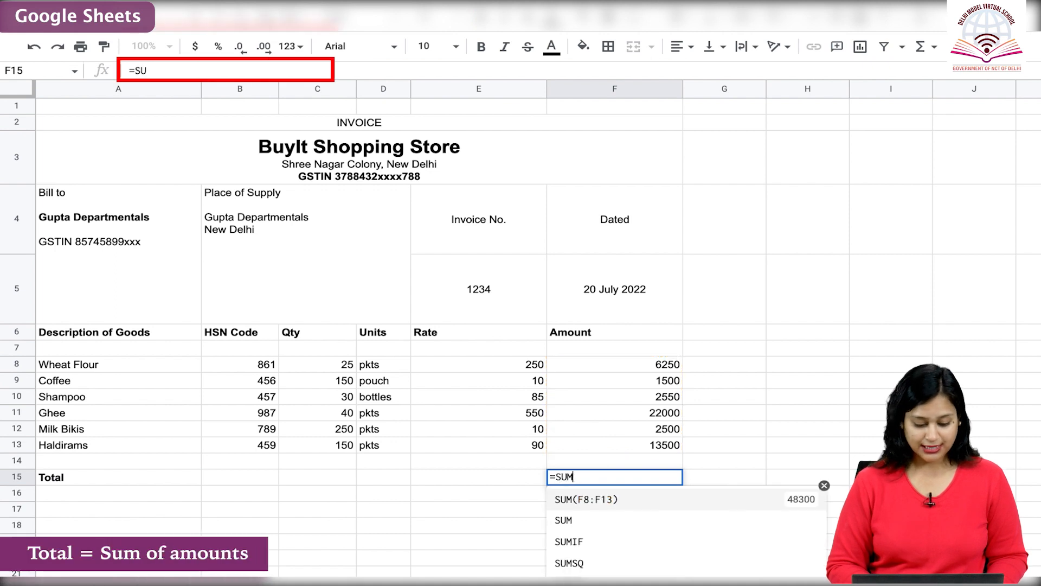
pyautogui.write('(F')
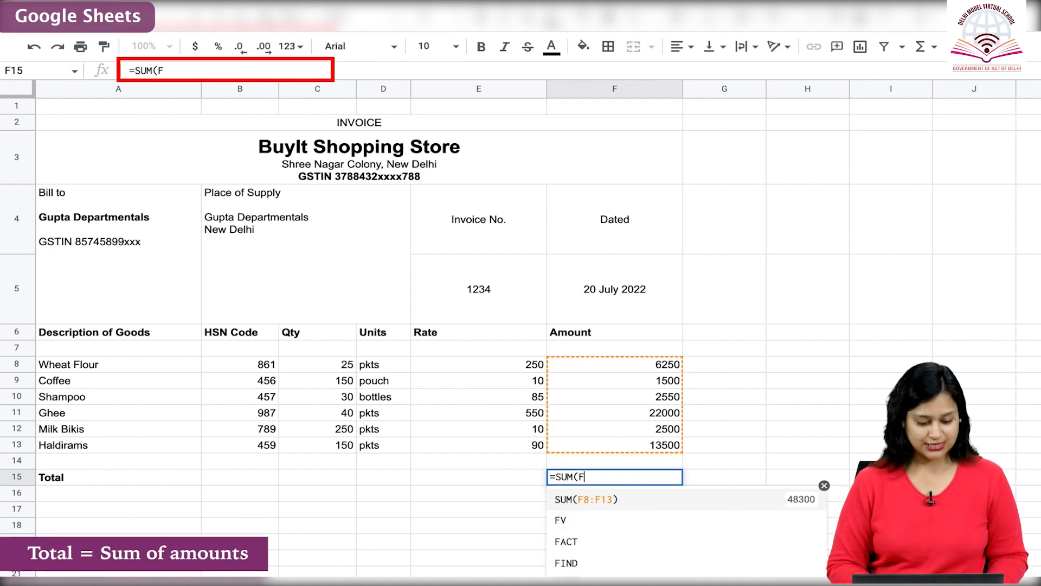
pyautogui.write('8')
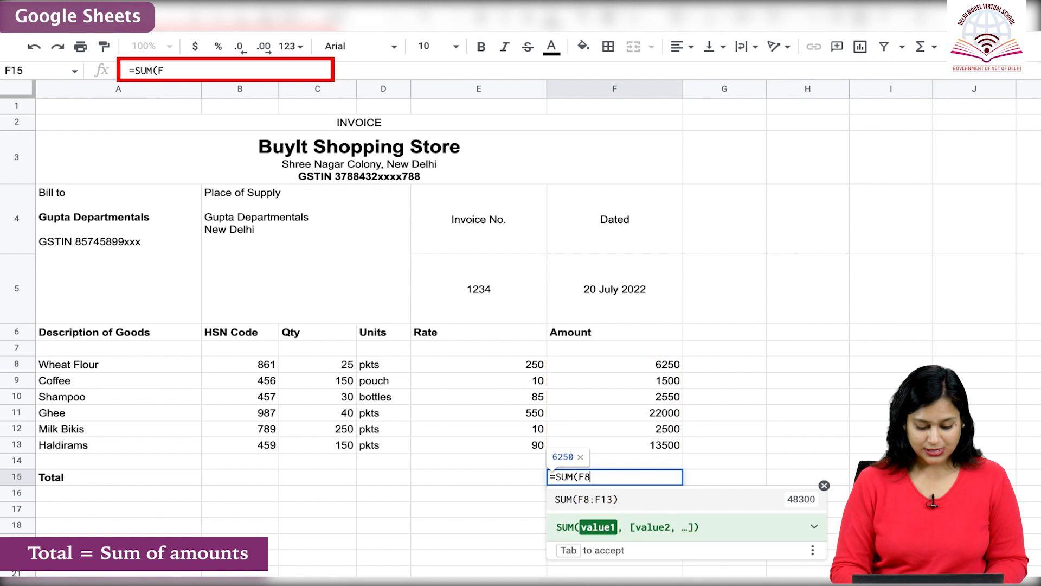
pyautogui.write(':')
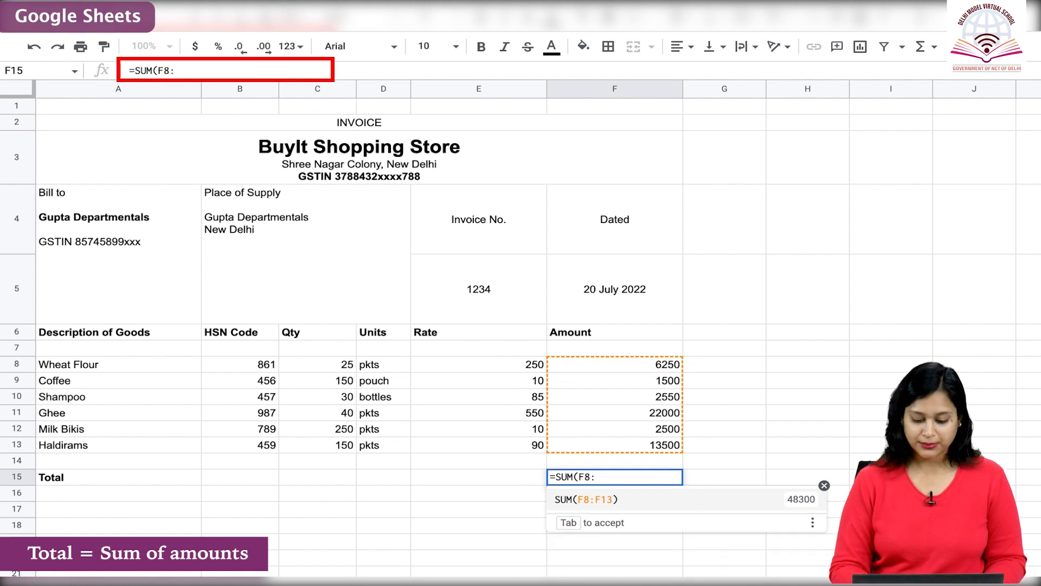
pyautogui.write('F13')
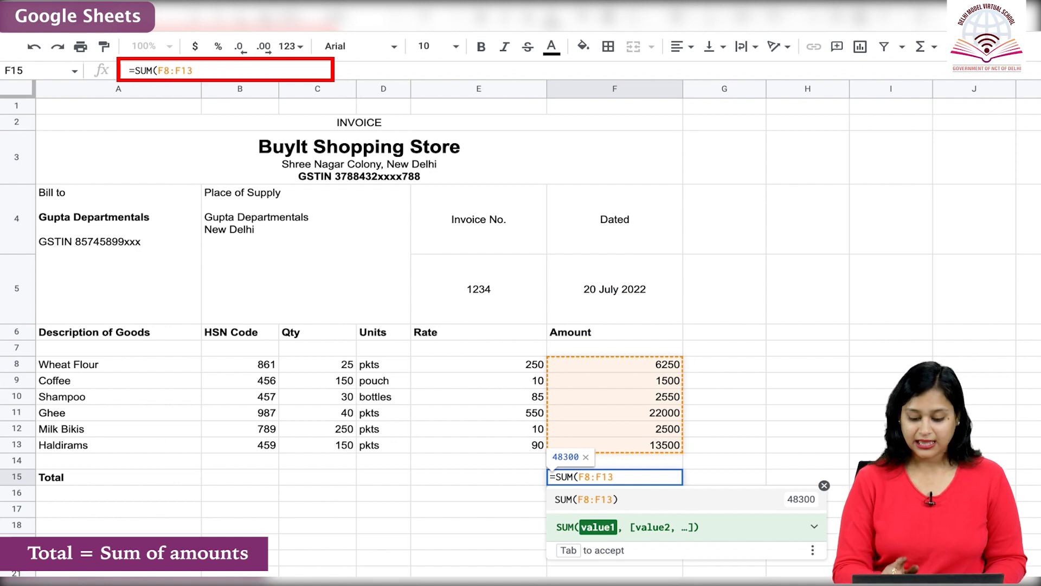
pyautogui.write(')')
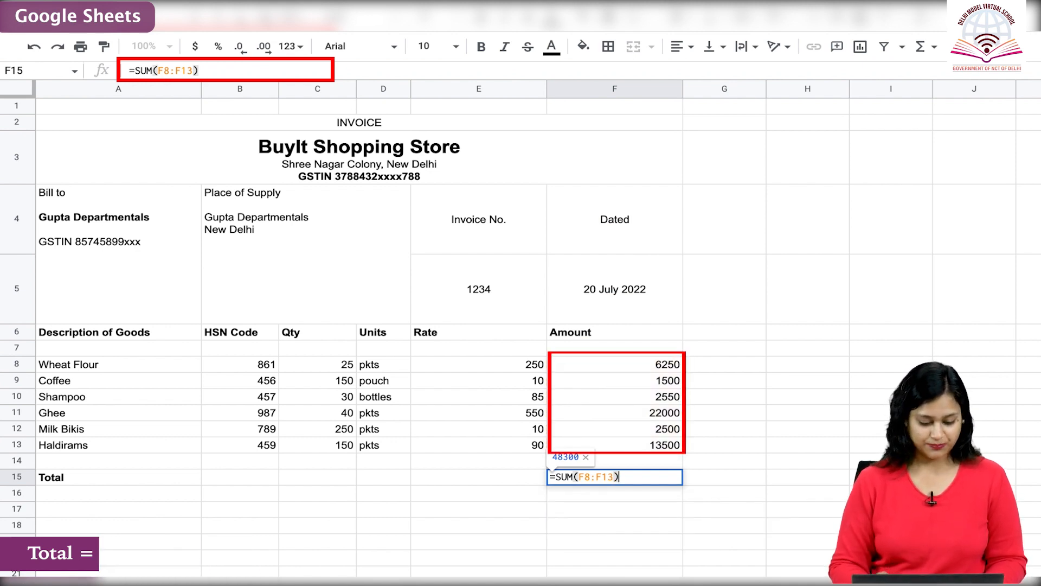
# Add the label Less Discount 15% in A16 and enter 15 as its rate in E16.
pyautogui.write('Less D')
pyautogui.write('is')
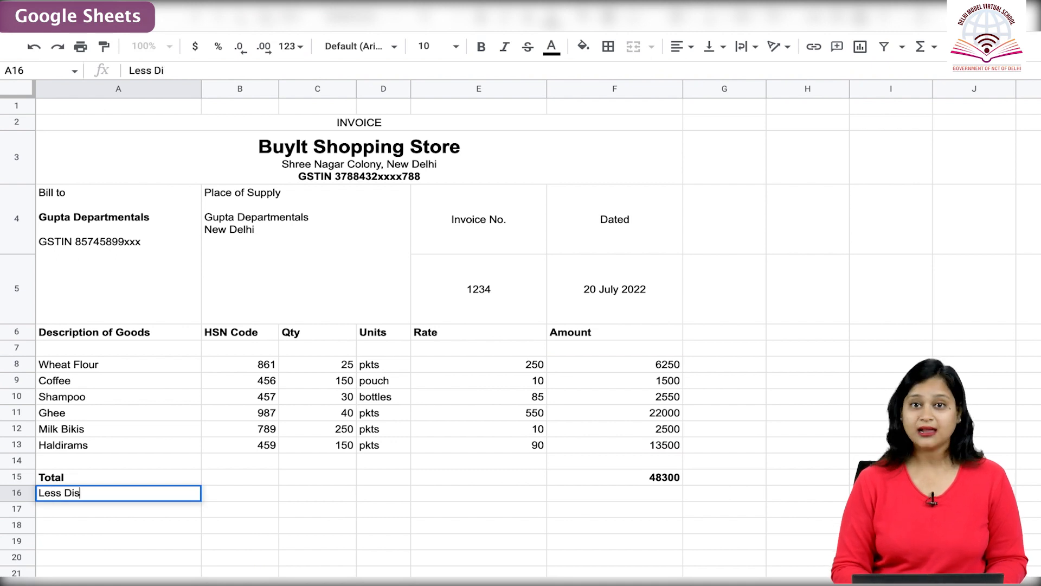
pyautogui.write('count 15%')
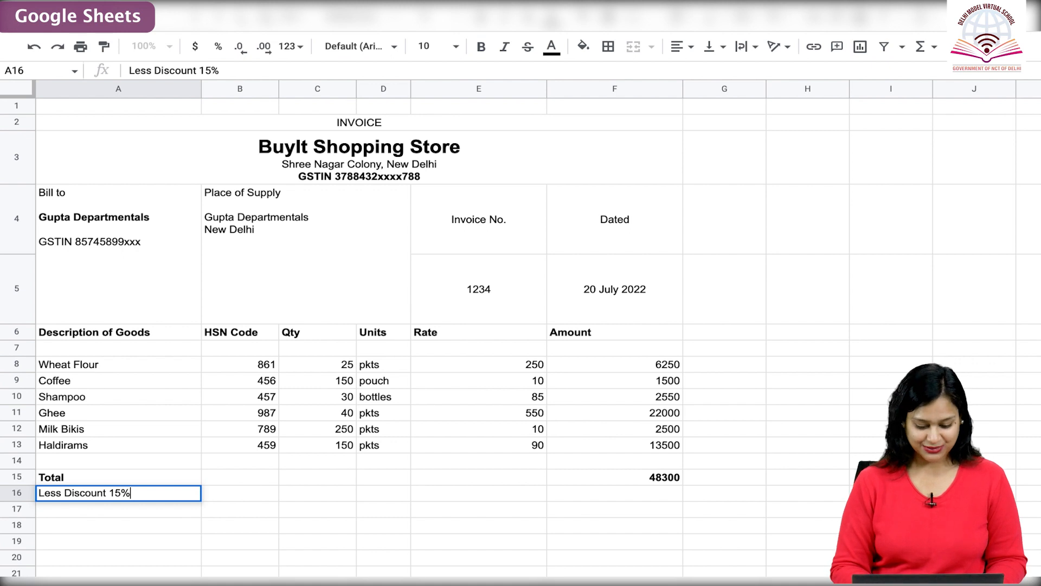
pyautogui.press('Tab')
pyautogui.press('Tab')
pyautogui.press('Tab')
pyautogui.press('Tab')
pyautogui.write('15')
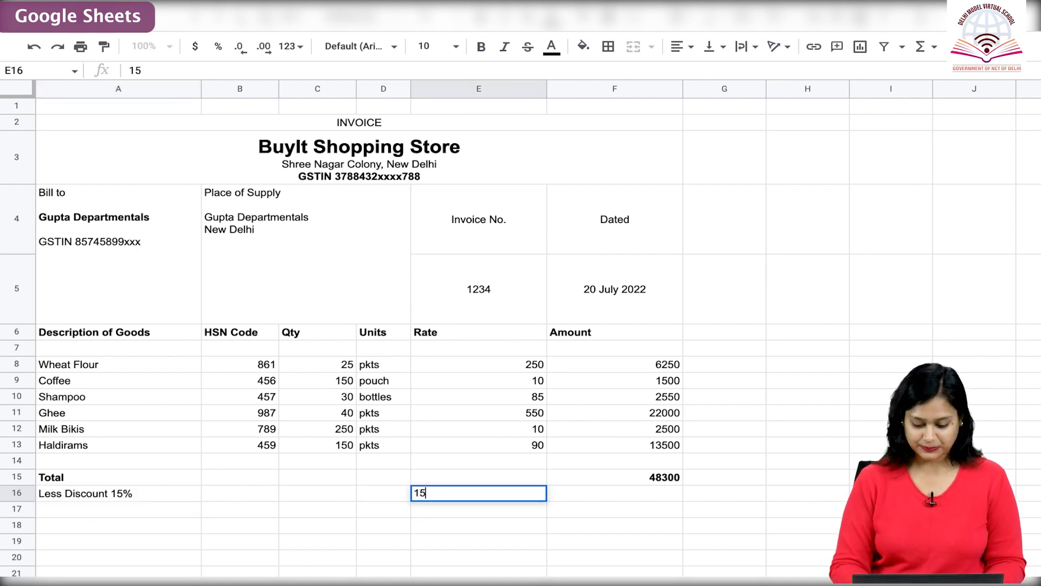
pyautogui.press('Tab')
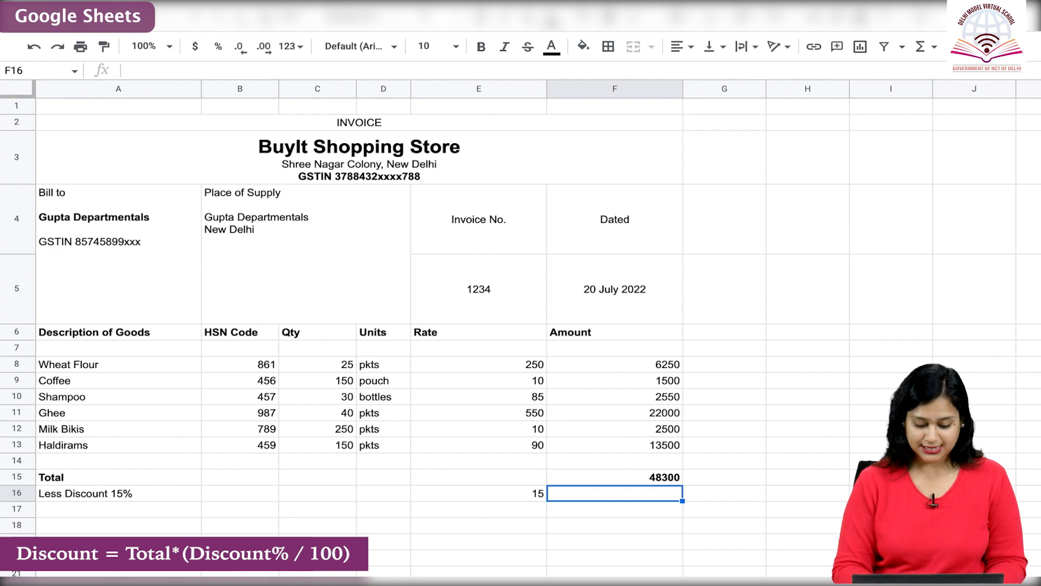
# Calculate the discount amount in F16 with =F15*(E16/100).
pyautogui.write('=F15*(E16')
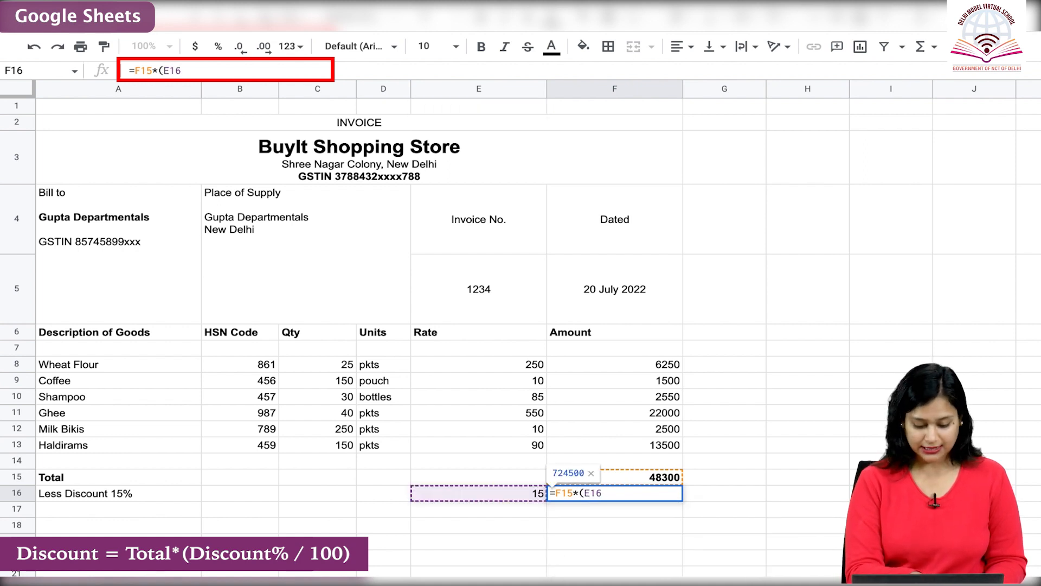
pyautogui.write('/')
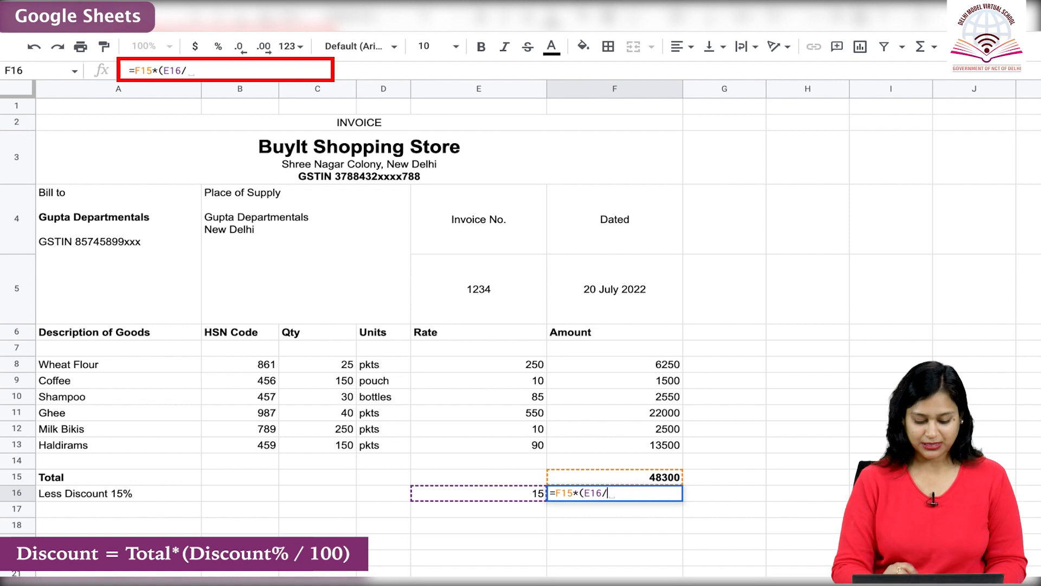
pyautogui.write('100')
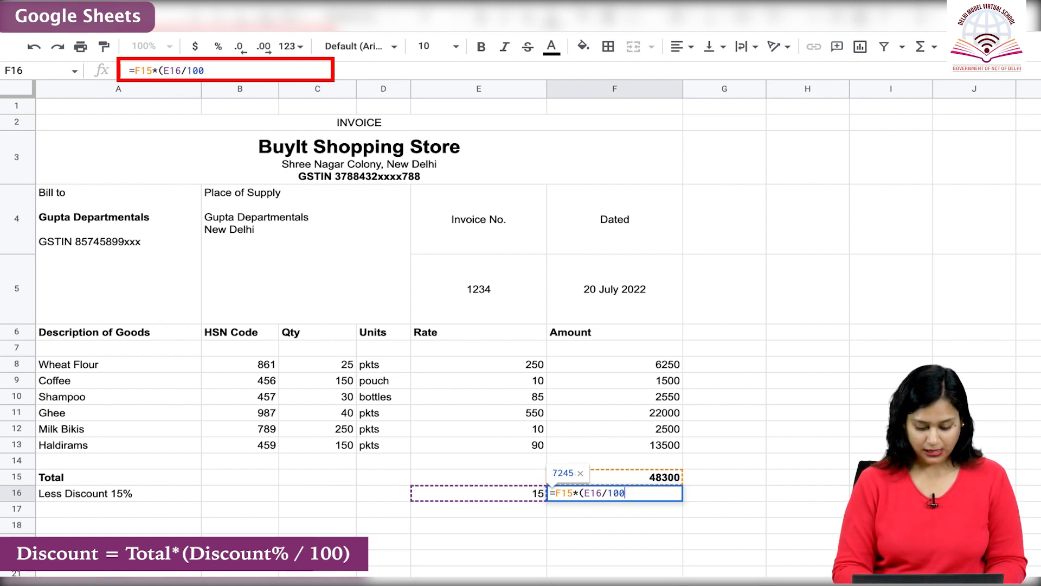
pyautogui.press('Return')
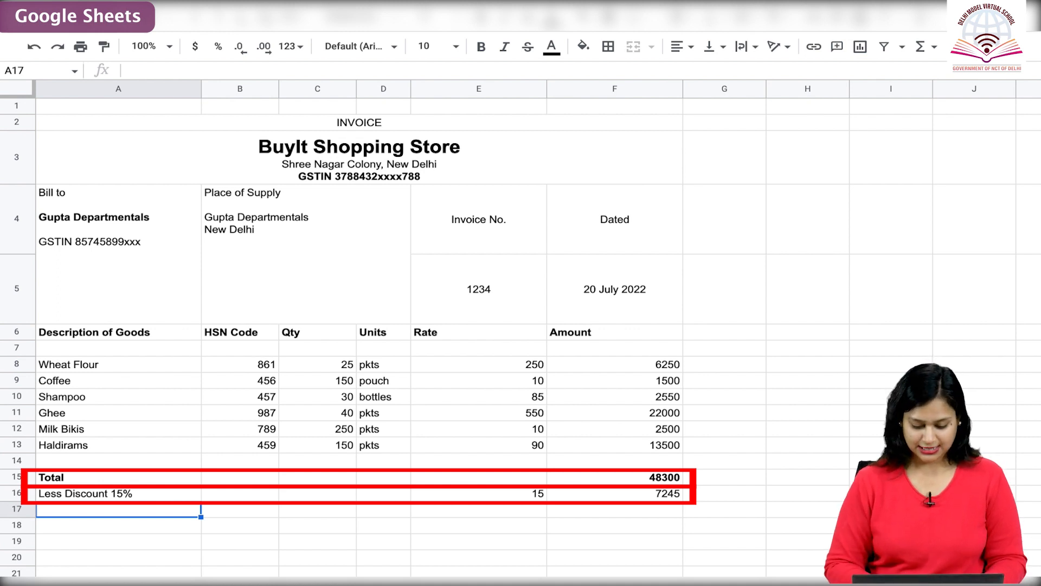
# Add the bold label Taxable Value in A17 and calculate it in F17 with =MINUS(F15,F16).
pyautogui.write('Taxable Value')
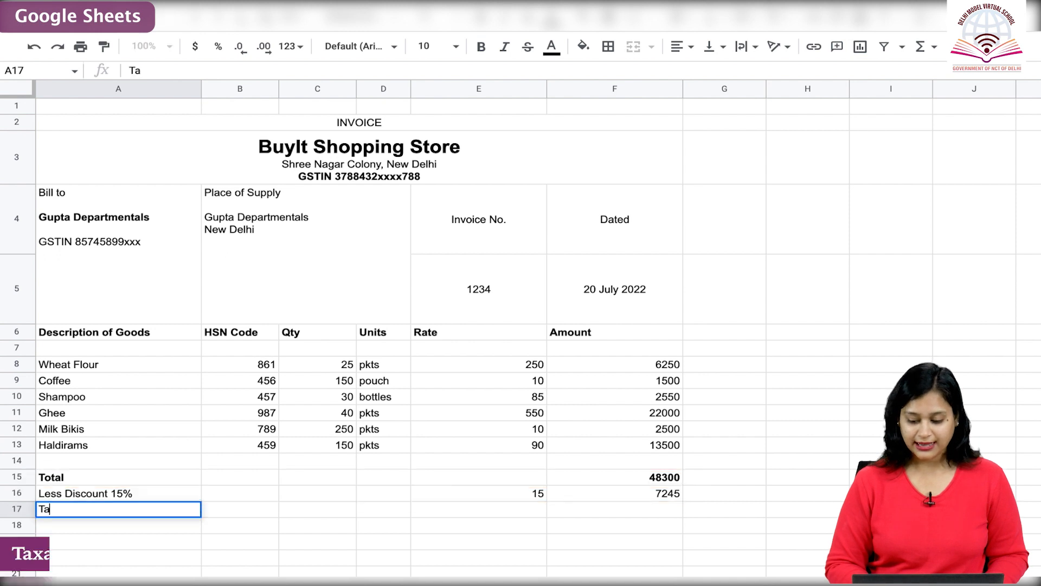
pyautogui.hotkey('ctrl', 'a')
pyautogui.hotkey('ctrl', 'b')
pyautogui.press('Tab')
pyautogui.press('Tab')
pyautogui.press('Tab')
pyautogui.press('Tab')
pyautogui.press('Tab')
pyautogui.write('=MINUS(F15,F16')
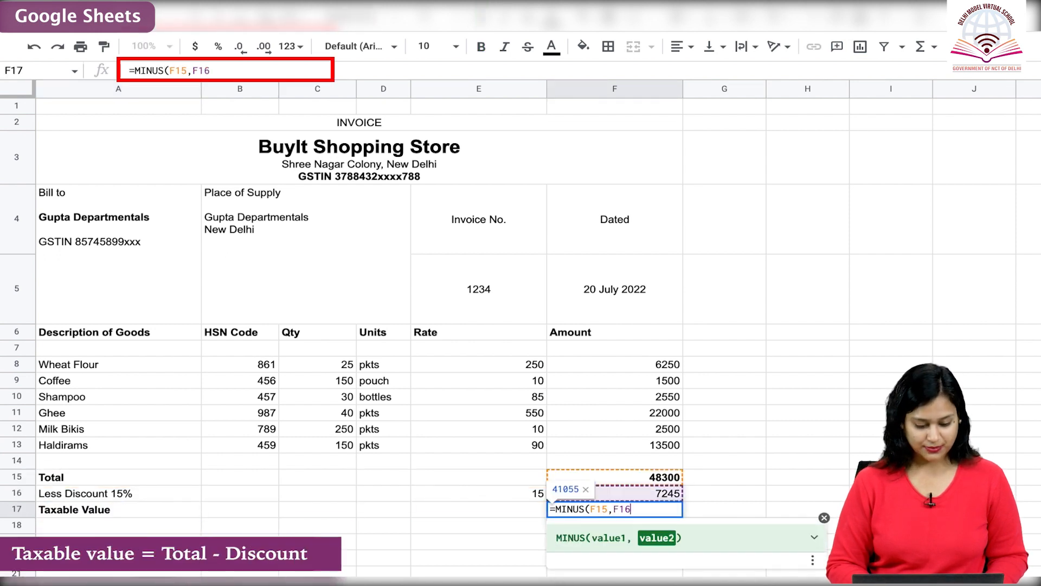
pyautogui.press('Return')
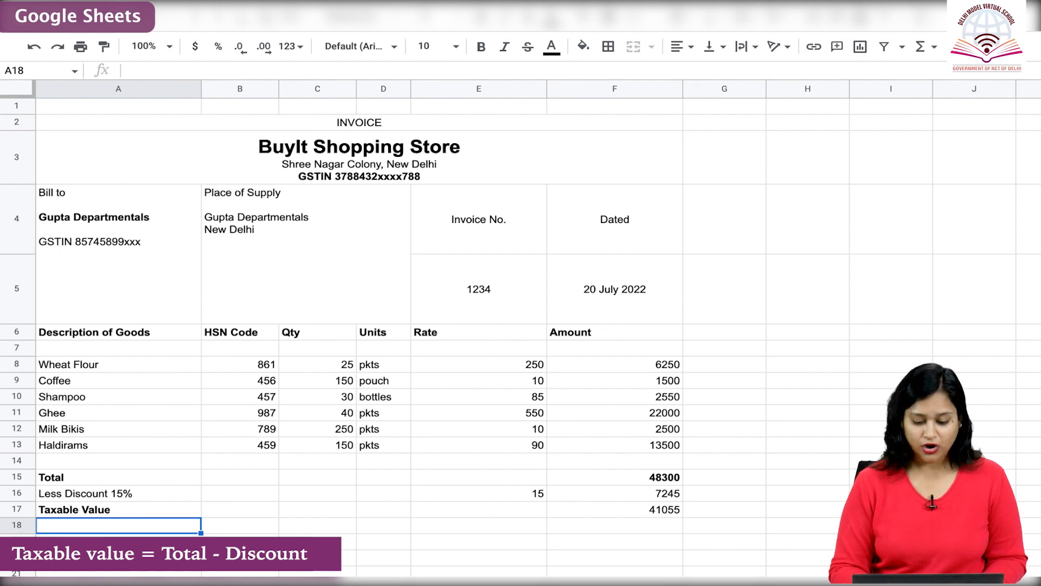
# Add row 19 with the label Add CGST 6%, rate 6 in E19 and the formula =F17*(E19/100) in F19.
pyautogui.press('Down')
pyautogui.write('Add CGST 6%')
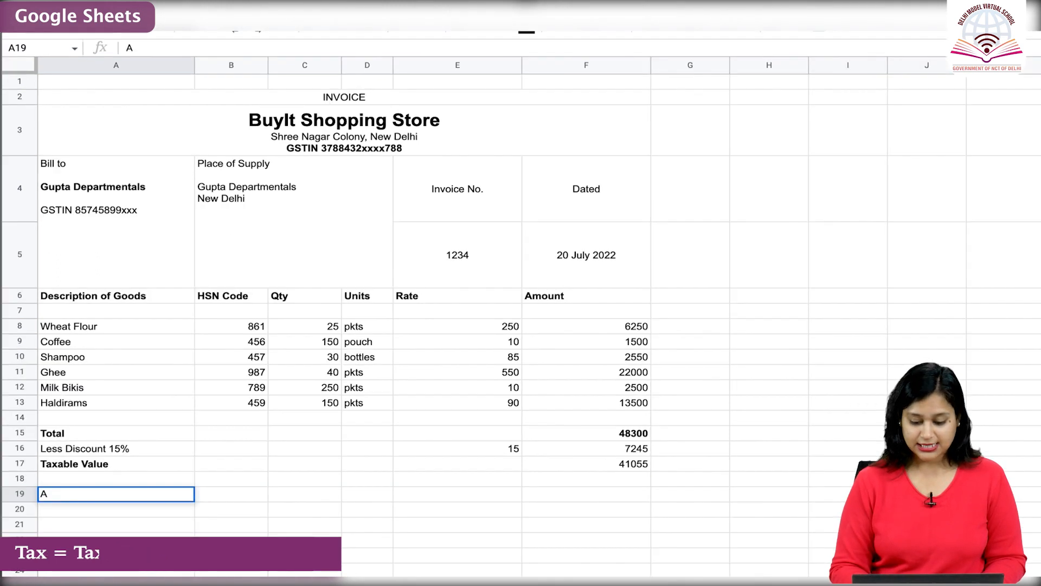
pyautogui.press('Tab')
pyautogui.press('Tab')
pyautogui.press('Tab')
pyautogui.press('Tab')
pyautogui.write('6')
pyautogui.press('Tab')
pyautogui.write('=')
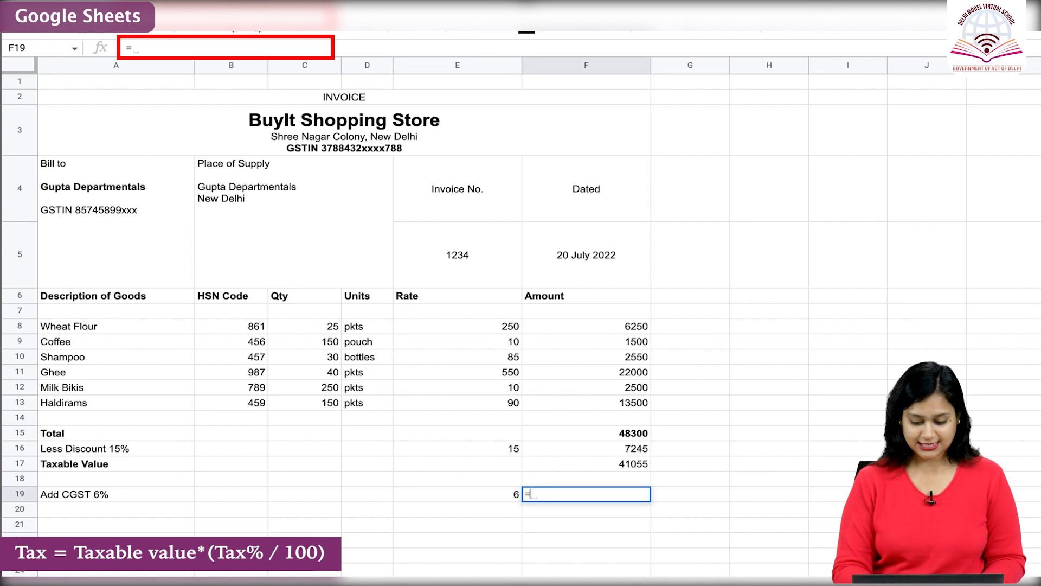
pyautogui.write('F17*(E19/100)')
pyautogui.press('Return')
# Add row 20 with the label Add SGST 6%, rate 6 in E20 and the formula =F17*(E20/100) in F20.
pyautogui.write('Add SGST 6%')
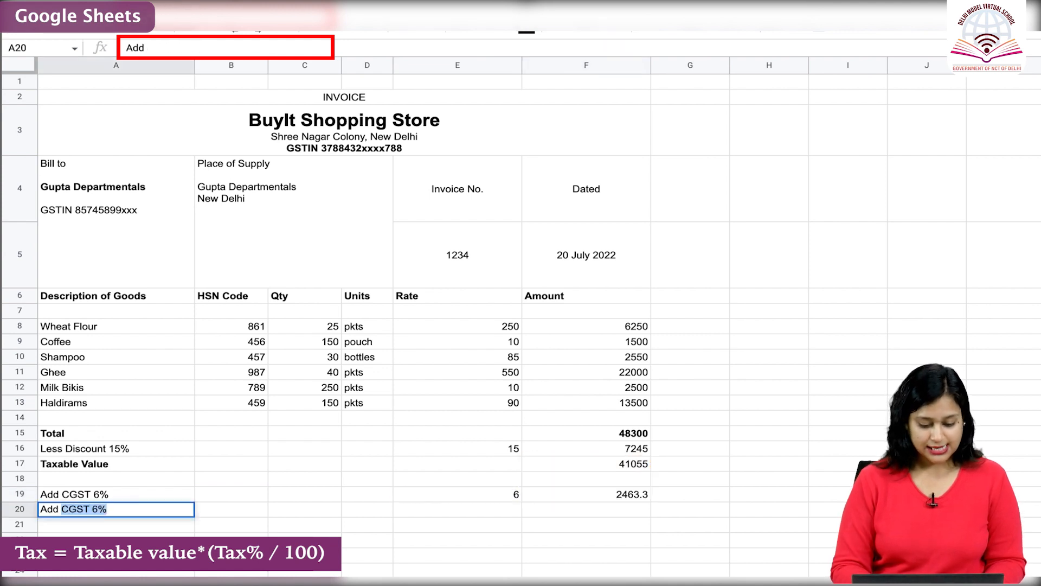
pyautogui.press('Tab')
pyautogui.press('Tab')
pyautogui.press('Tab')
pyautogui.press('Tab')
pyautogui.write('6')
pyautogui.press('Tab')
pyautogui.write('=F17*(E20/100)')
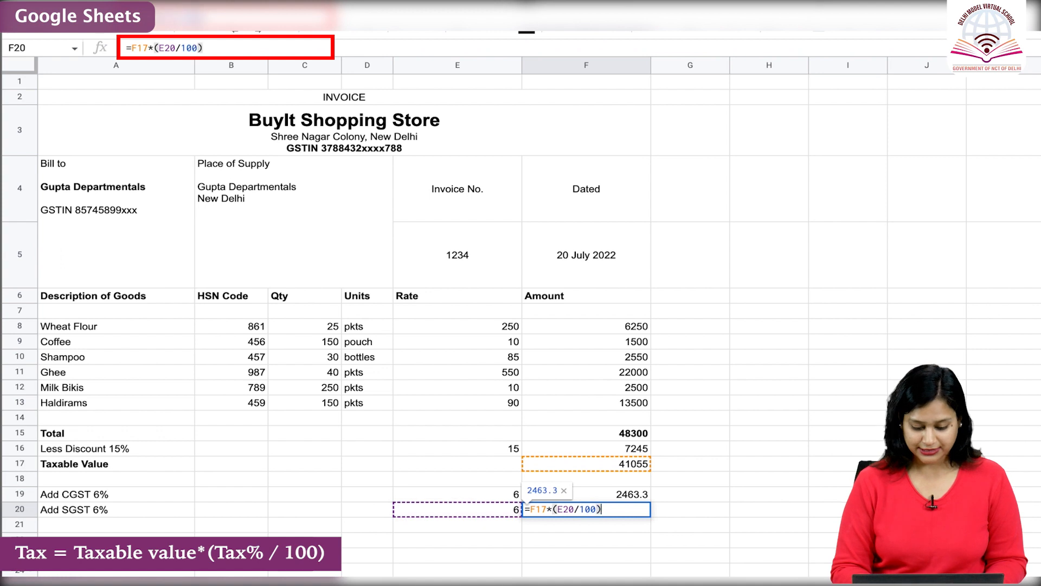
pyautogui.press('Return')
# Merge cells A22:E22 and enter the bold label Total.
pyautogui.click(105, 534)
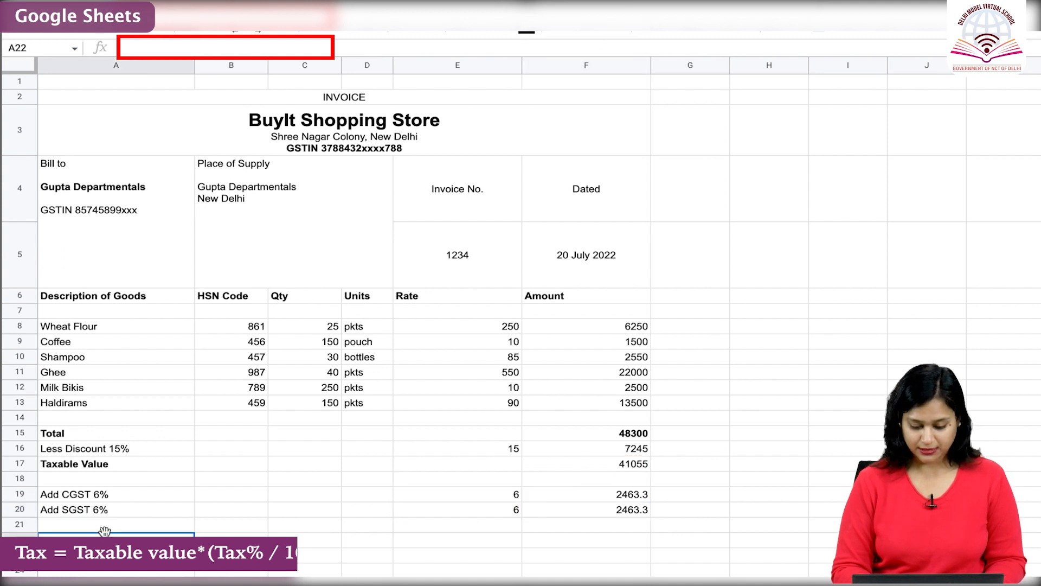
pyautogui.moveTo(162, 543); pyautogui.dragTo(466, 540)
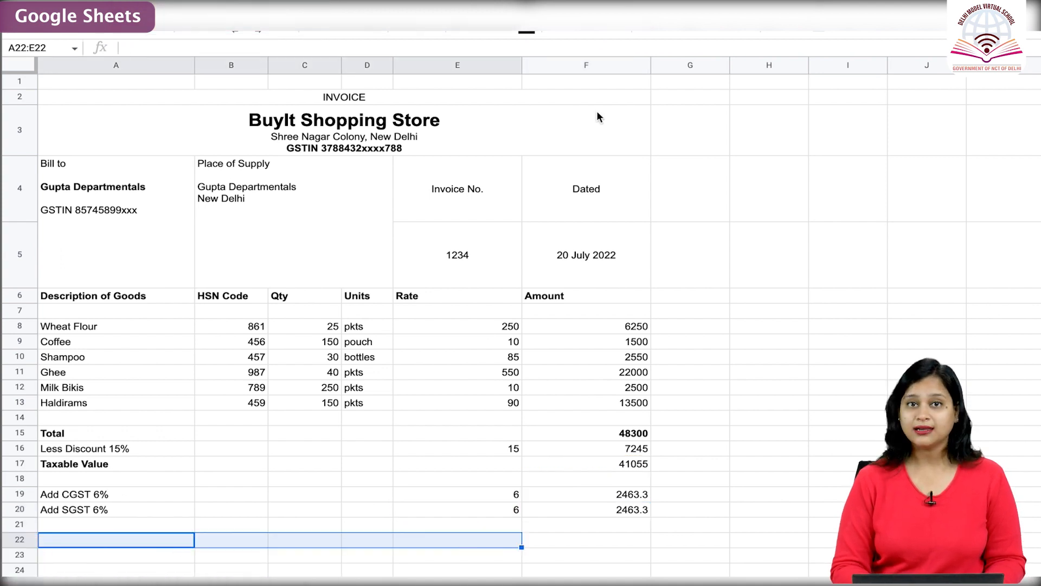
pyautogui.click(603, 26)
pyautogui.write('Total')
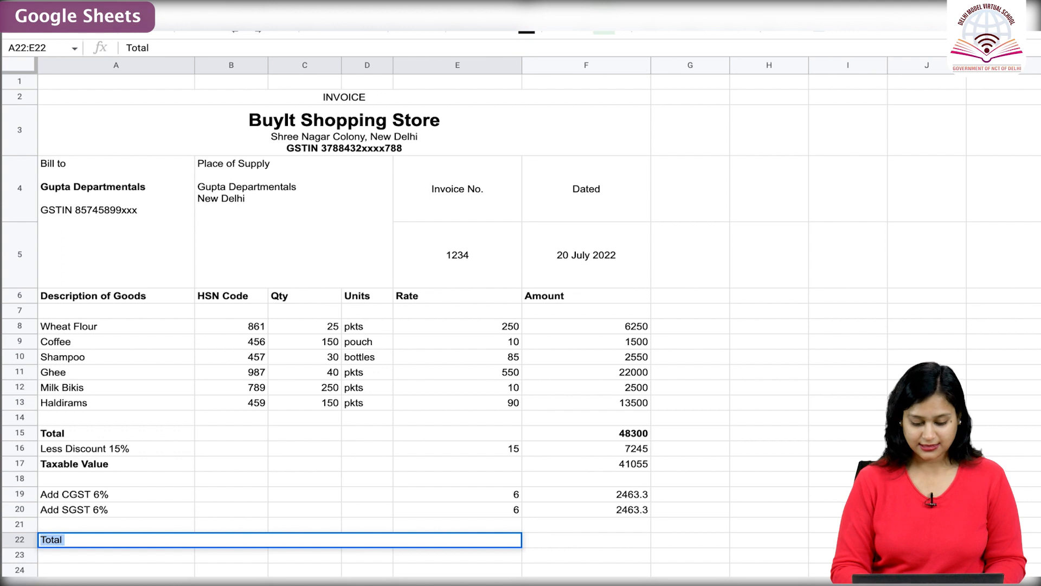
# Calculate the final invoice total in F22 by summing F17, F19 and F20.
pyautogui.press('Tab')
pyautogui.write('=SUM(F17, F19, ')
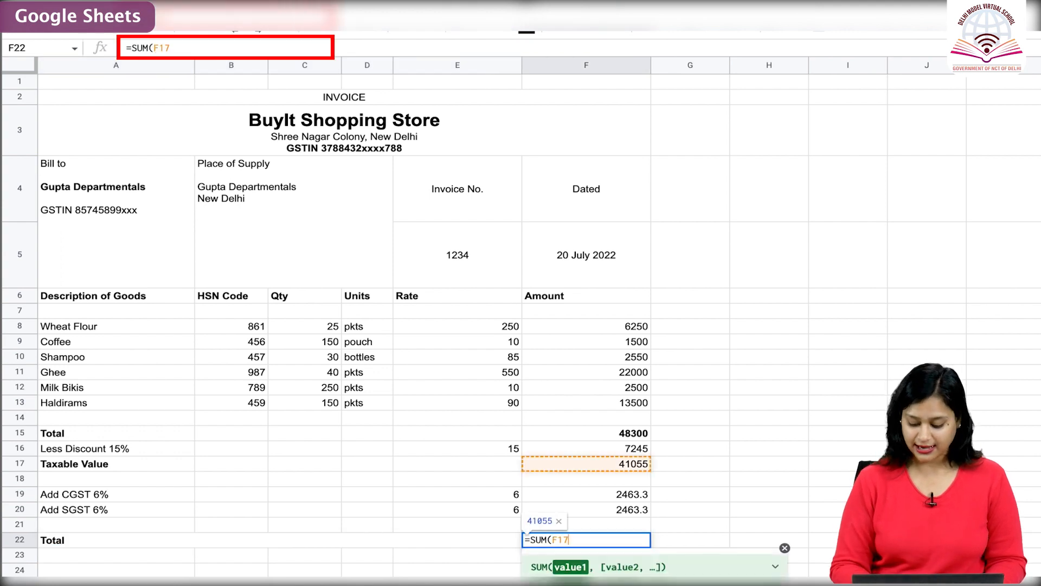
pyautogui.write('F20)')
pyautogui.press('Return')
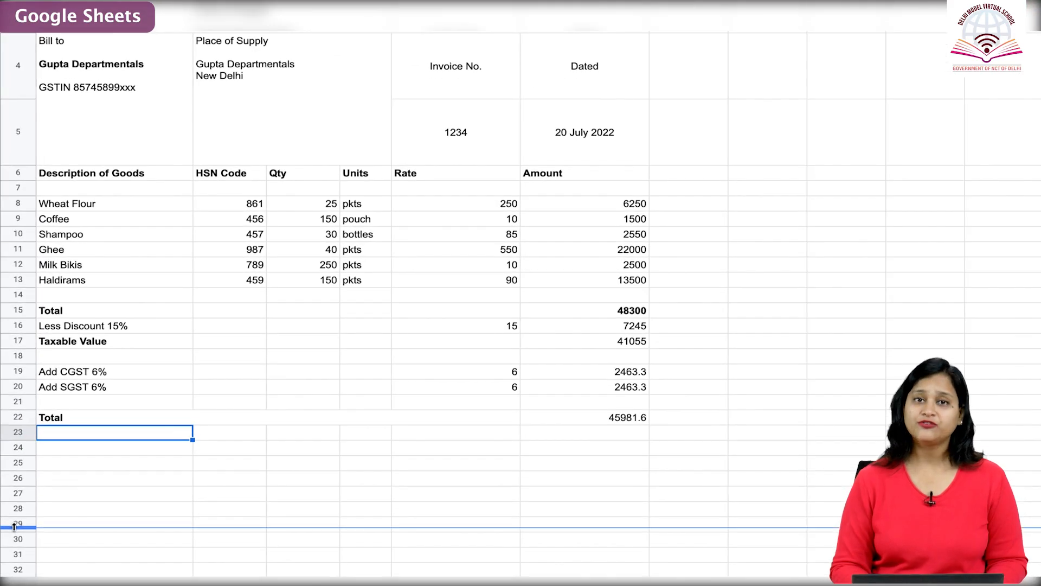
# Enter Amount Chargeable (in words) in A23, with Rupees Forty five thousand nine hundred eighty one in bold two lines below.
pyautogui.write('Chargeable (in wo')
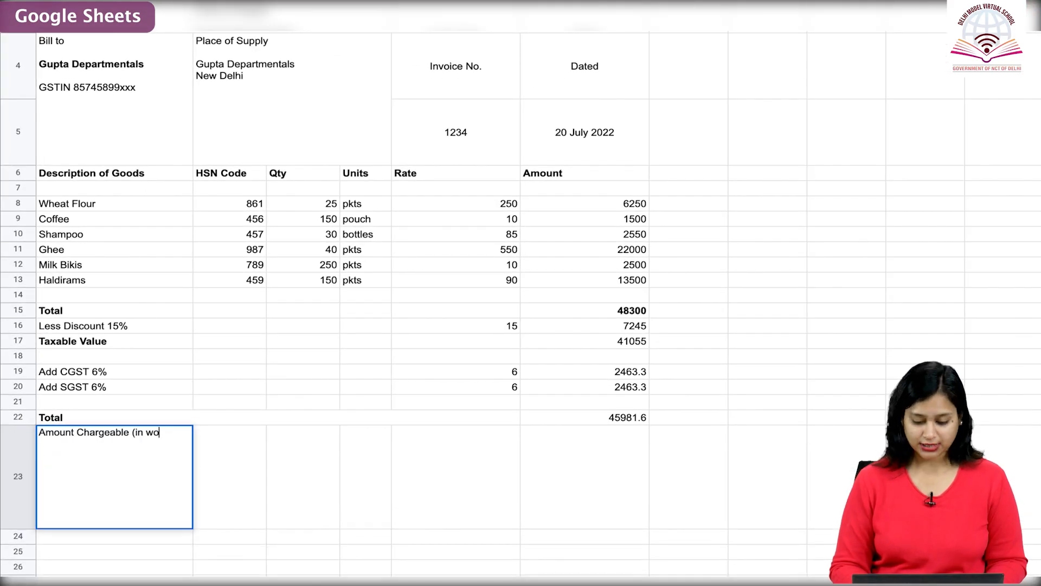
pyautogui.write('rds)')
pyautogui.hotkey('ctrl', 'Return')
pyautogui.hotkey('ctrl', 'Return')
pyautogui.write('Rupees Forty')
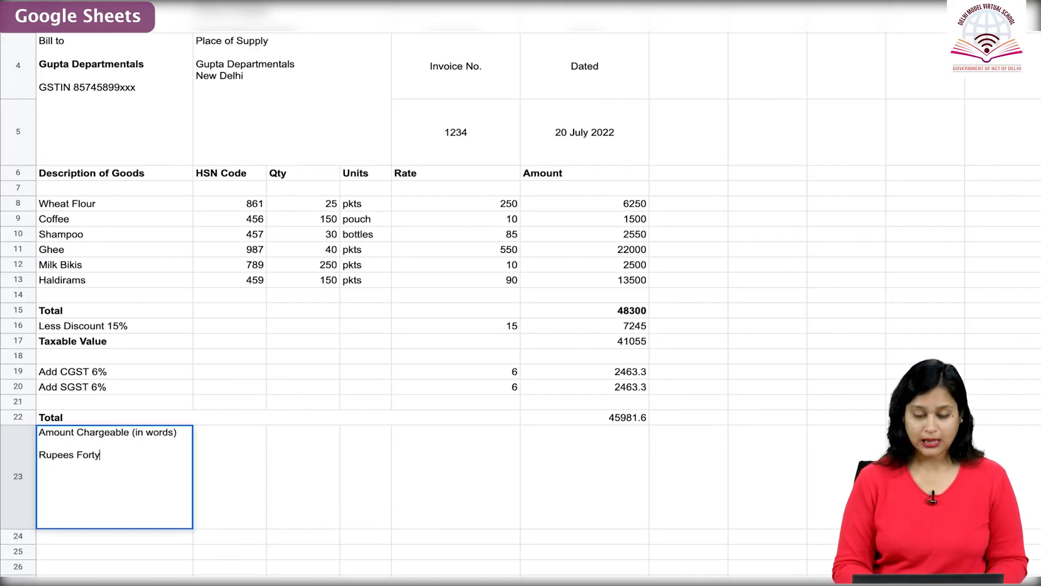
pyautogui.write(' five thousand nine hundred eighty one')
pyautogui.hotkey('shift', 'Home')
pyautogui.hotkey('ctrl', 'b')
pyautogui.press('End')
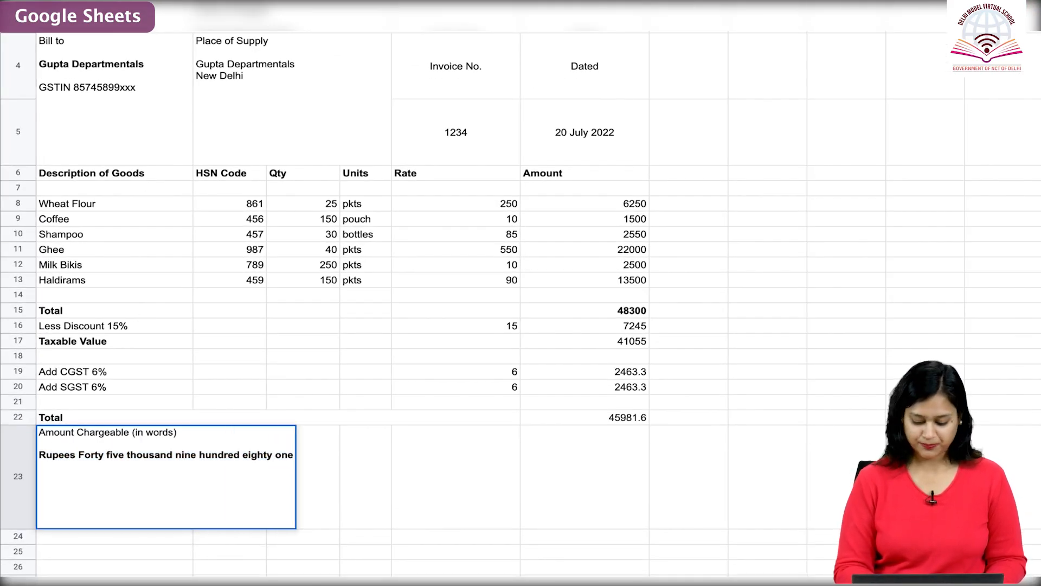
# Add the company's PAN and the line Note: Please make cheques in favour of Buyit Shopping Store to A23, separated by blank lines.
pyautogui.hotkey('ctrl', 'Return')
pyautogui.hotkey('ctrl', 'Return')
pyautogui.write("Company's PAN CDDGGHGH")
pyautogui.hotkey('ctrl', 'Return')
pyautogui.hotkey('ctrl', 'Return')
pyautogui.write('Note: Please make cheques in favour of Buyit Shopping Store')
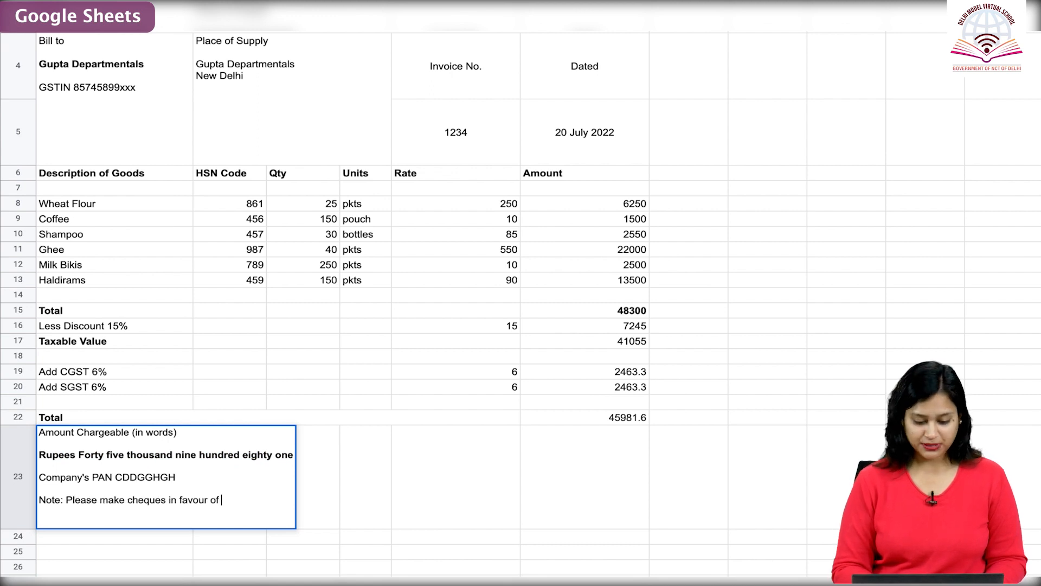
# Make Buyit Shopping Store bold in the A23 note and increase the height of row 23 slightly.
pyautogui.hotkey('ctrl', 'shift', 'Left')
pyautogui.hotkey('ctrl', 'shift', 'Left')
pyautogui.hotkey('ctrl', 'shift', 'Left')
pyautogui.hotkey('ctrl', 'b')
pyautogui.press('Return')
pyautogui.click(43, 452)
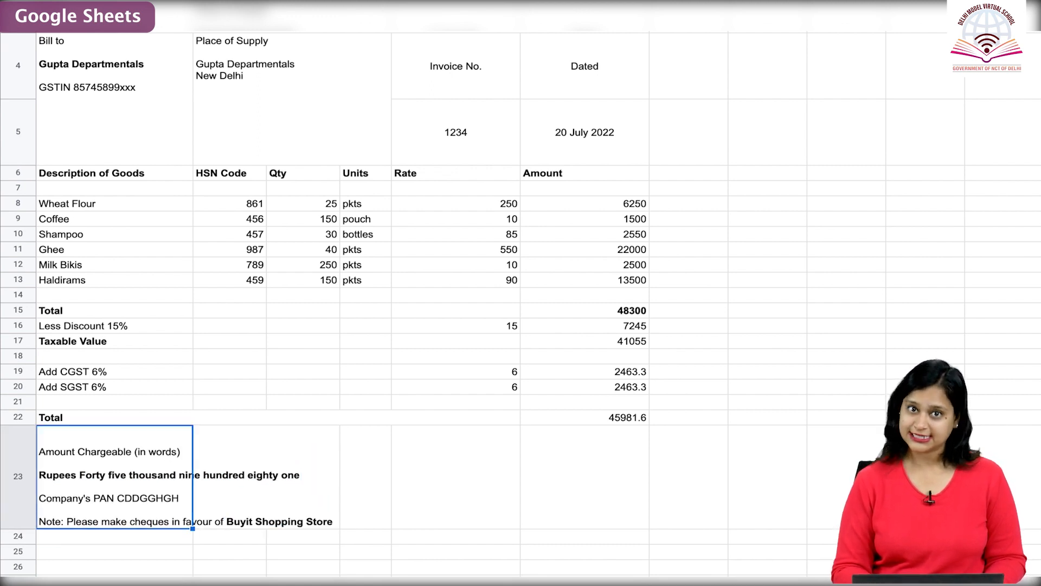
pyautogui.moveTo(21, 530); pyautogui.dragTo(21, 538)
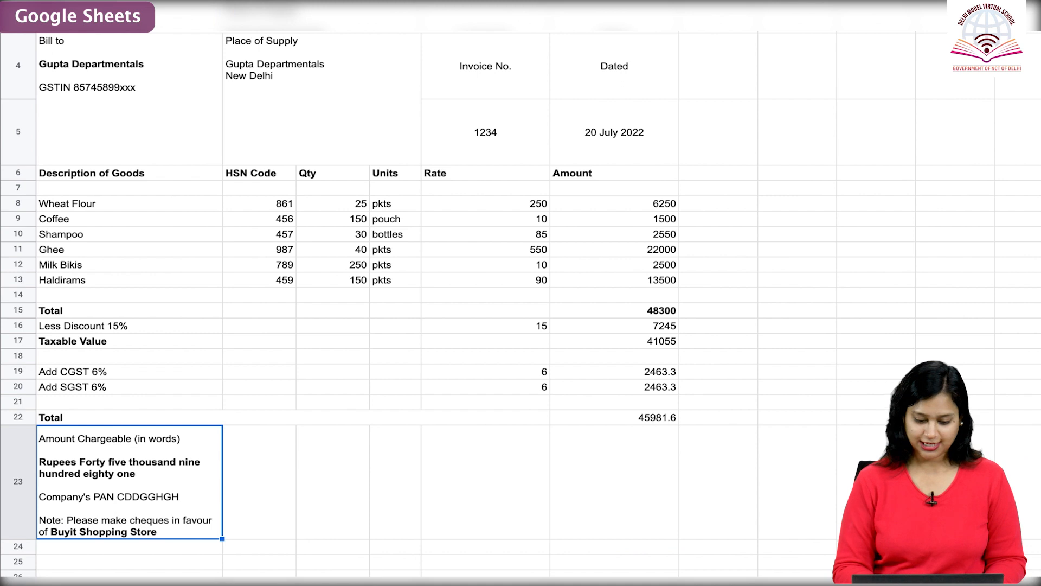
# Enter For Buyit Shopping Store and, after a blank line, Authorised Signatory in the merged cell E23:F23.
pyautogui.click(549, 482)
pyautogui.write('For Buyit Shopping Store')
pyautogui.hotkey('alt', 'Return')
pyautogui.hotkey('alt', 'Return')
pyautogui.write('Authorised Signatory')
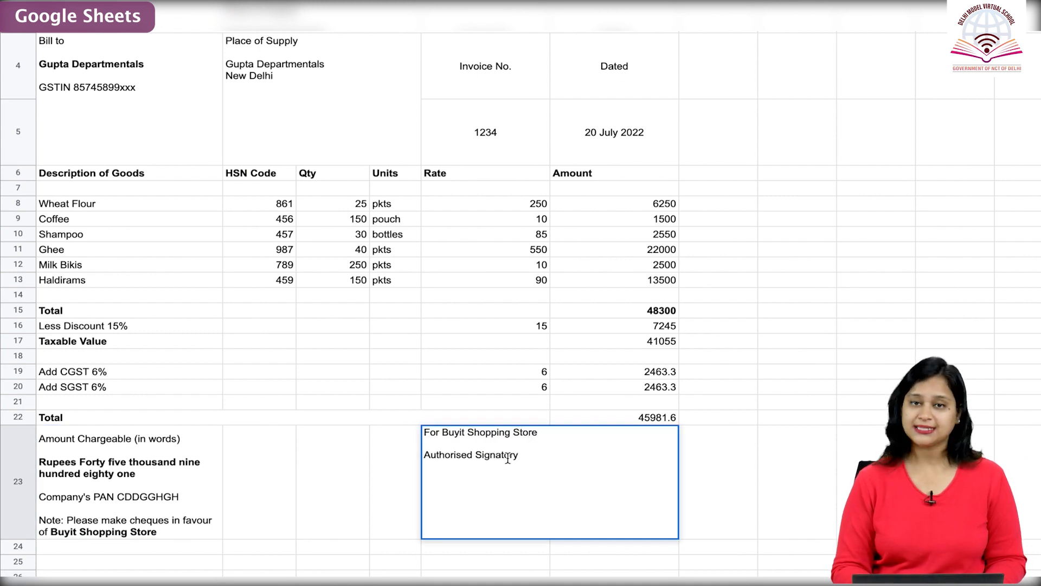
# Center the signatory text horizontally in the merged cell E23:F23.
pyautogui.click(698, 486)
pyautogui.click(550, 482)
pyautogui.hotkey('ctrl', 'shift', 'e')
pyautogui.click(719, 23)
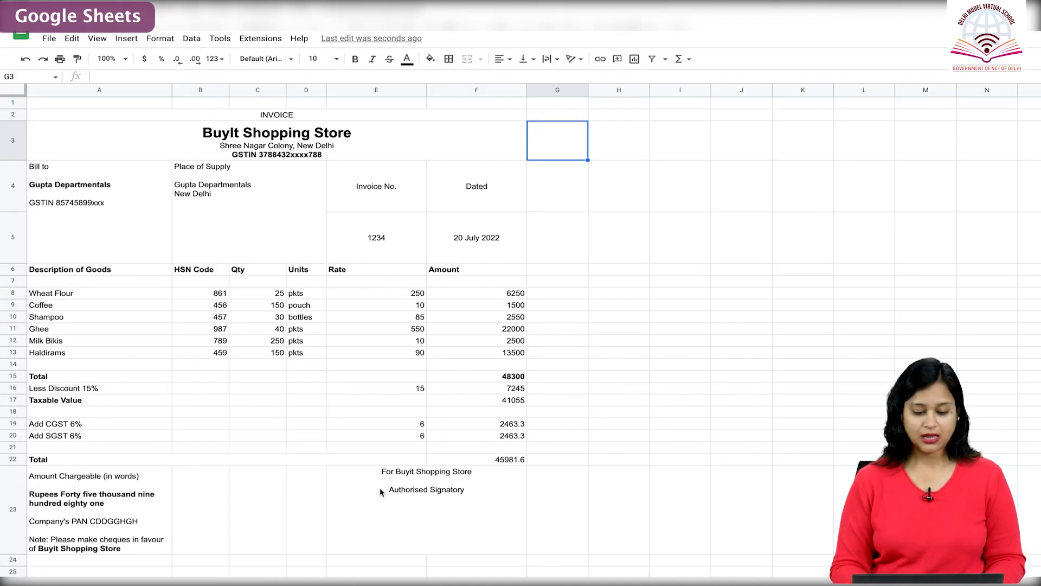
# Apply an outer border around the whole invoice range A2:F23.
pyautogui.moveTo(109, 112); pyautogui.dragTo(417, 521)
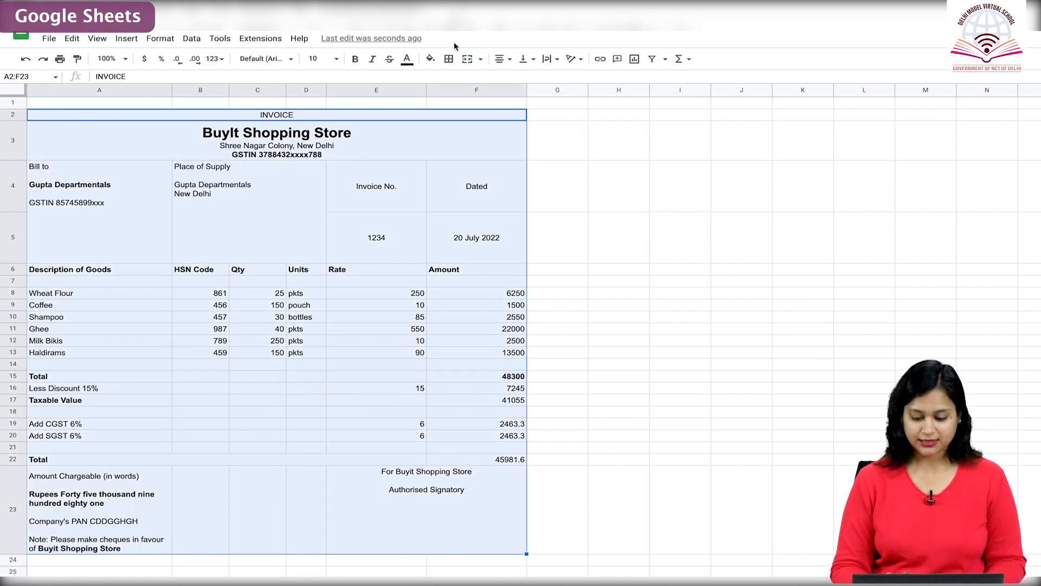
pyautogui.click(449, 58)
pyautogui.click(519, 81)
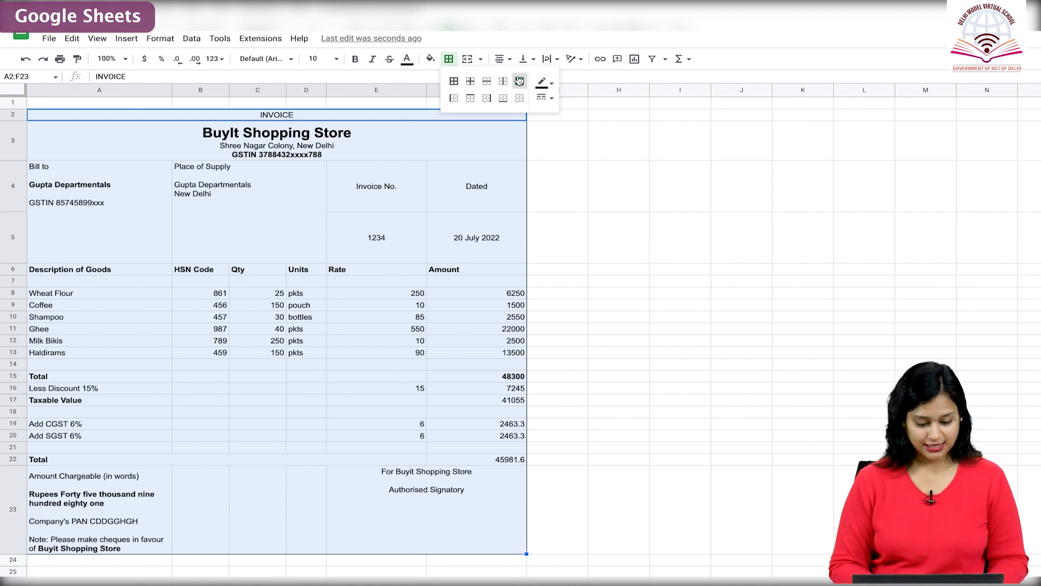
# Apply all borders to the invoice header range A2:F6 and to the total and footer range A22:F23.
pyautogui.click(422, 119)
pyautogui.moveTo(422, 120); pyautogui.dragTo(503, 271)
pyautogui.click(449, 59)
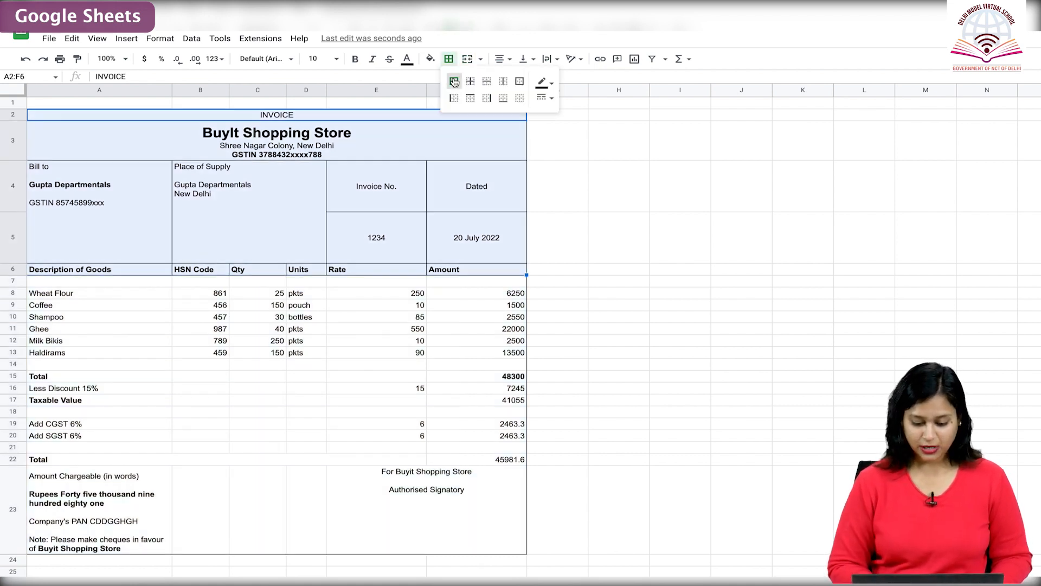
pyautogui.moveTo(111, 464); pyautogui.dragTo(320, 540)
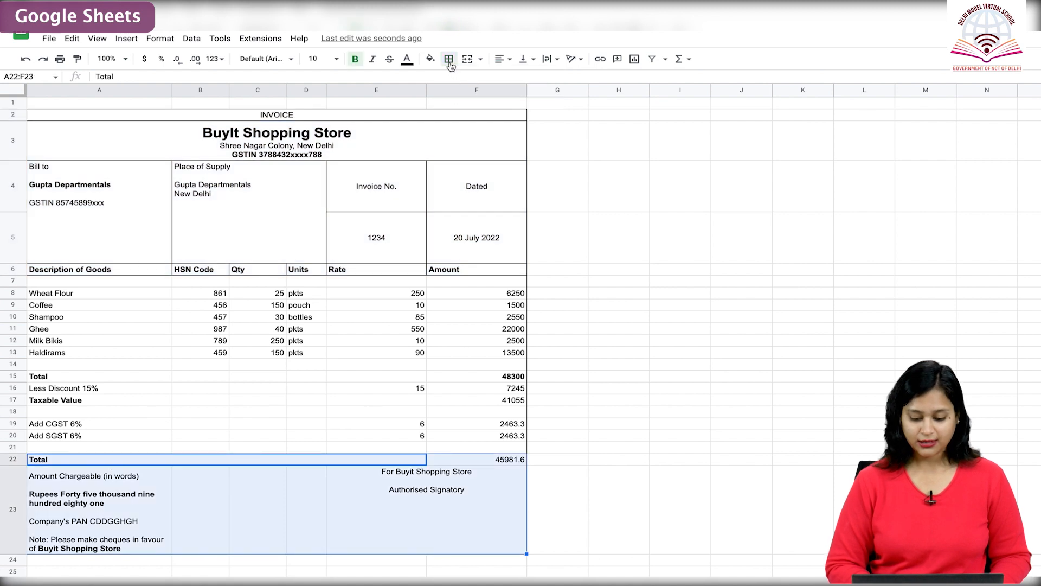
pyautogui.click(453, 81)
pyautogui.click(565, 134)
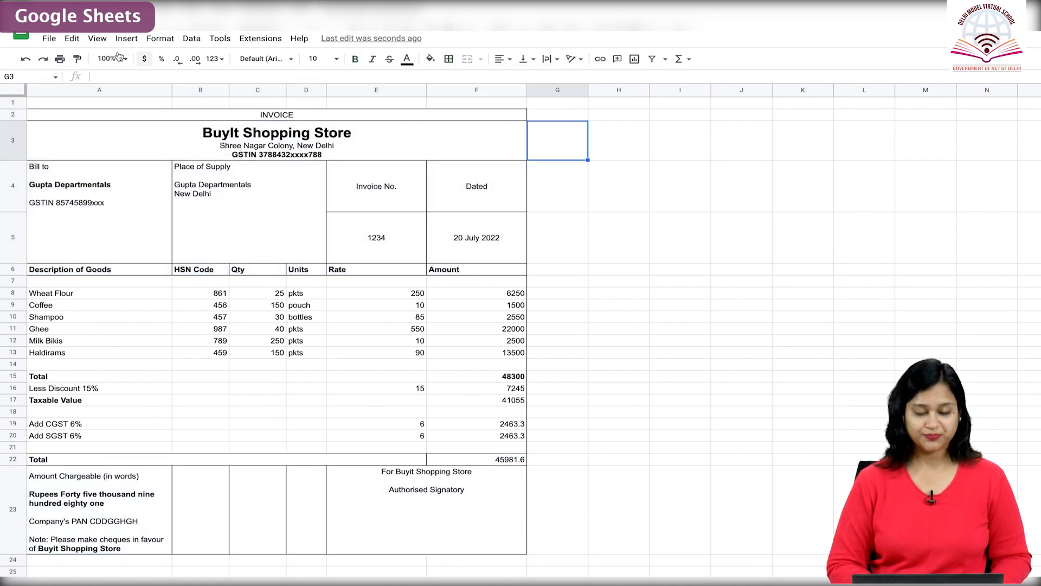
# Open the print settings for the current sheet and set the page orientation to Portrait.
pyautogui.click(49, 38)
pyautogui.click(49, 306)
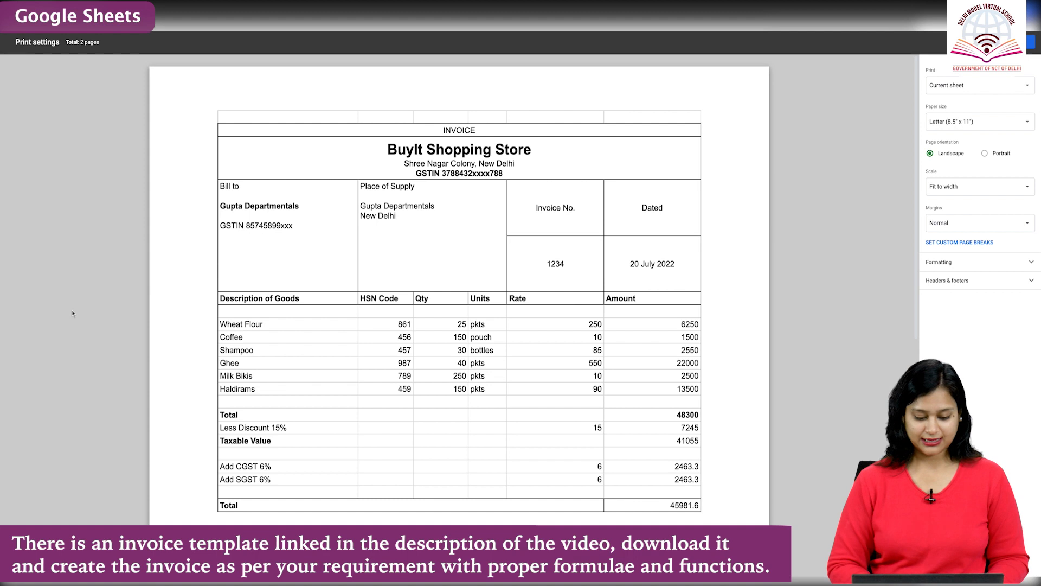
pyautogui.click(986, 154)
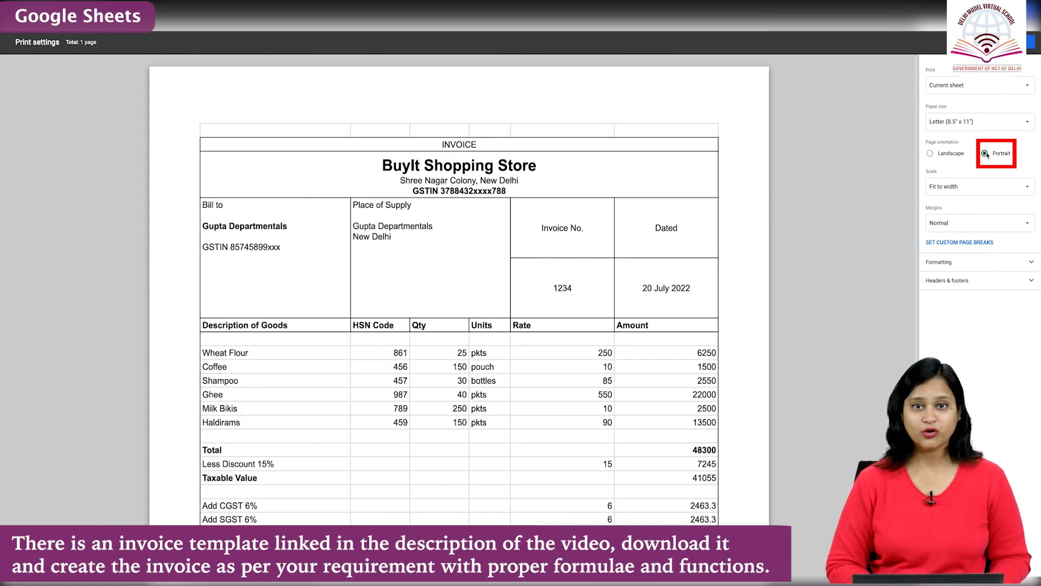
pyautogui.scroll(-3, 889, 185)
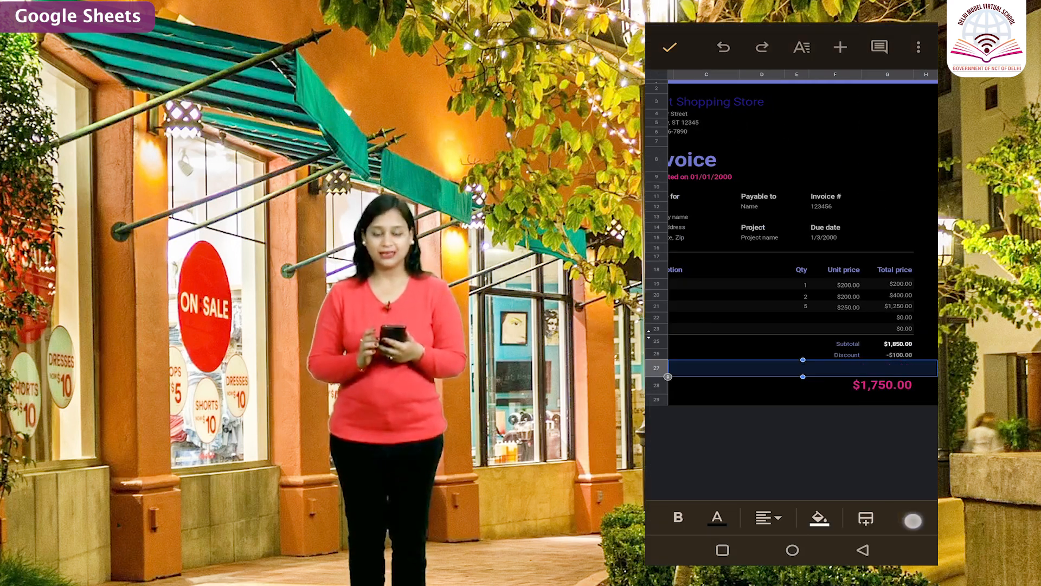
# In the mobile Google Sheets invoice template, enter Add CGST 6% in C27 and Add SGST 6% in C28, and select the invoice total cell.
pyautogui.doubleClick(706, 368)
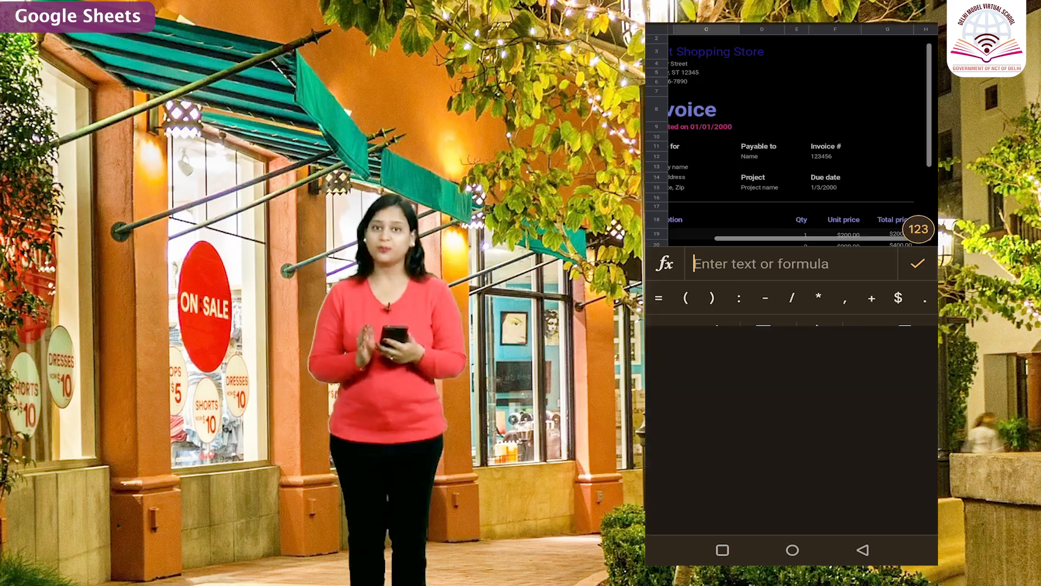
pyautogui.write('Add CGST 6%')
pyautogui.press('Return')
pyautogui.write('Add SGST 6%')
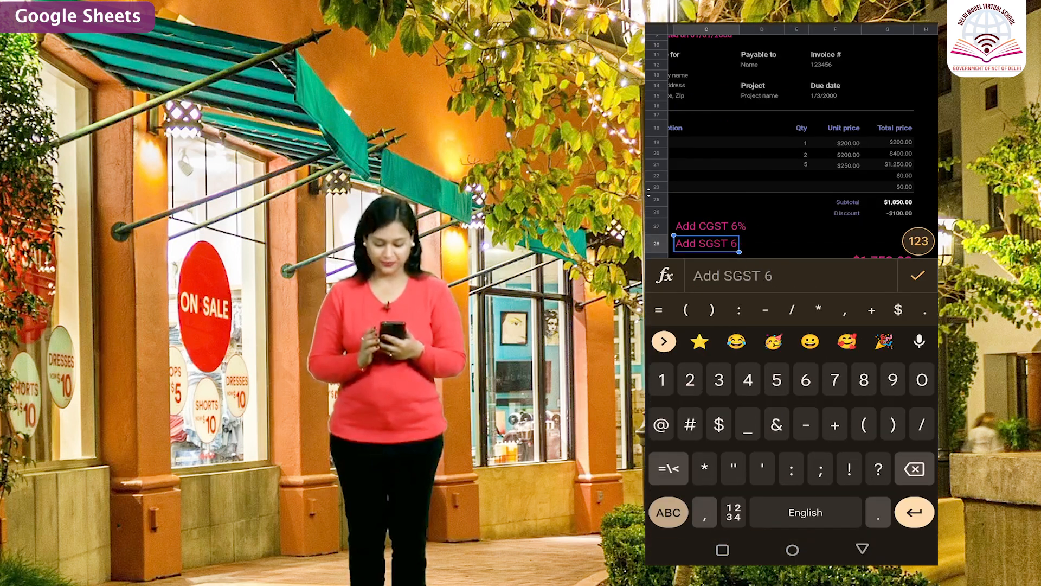
pyautogui.click(918, 276)
pyautogui.click(883, 401)
pyautogui.scroll(3, 936, 319)
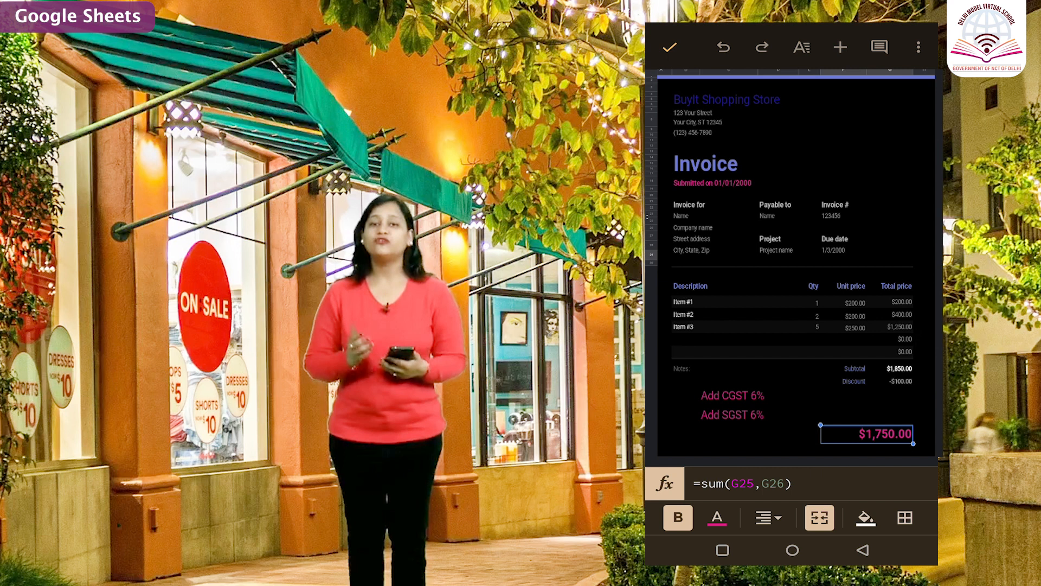